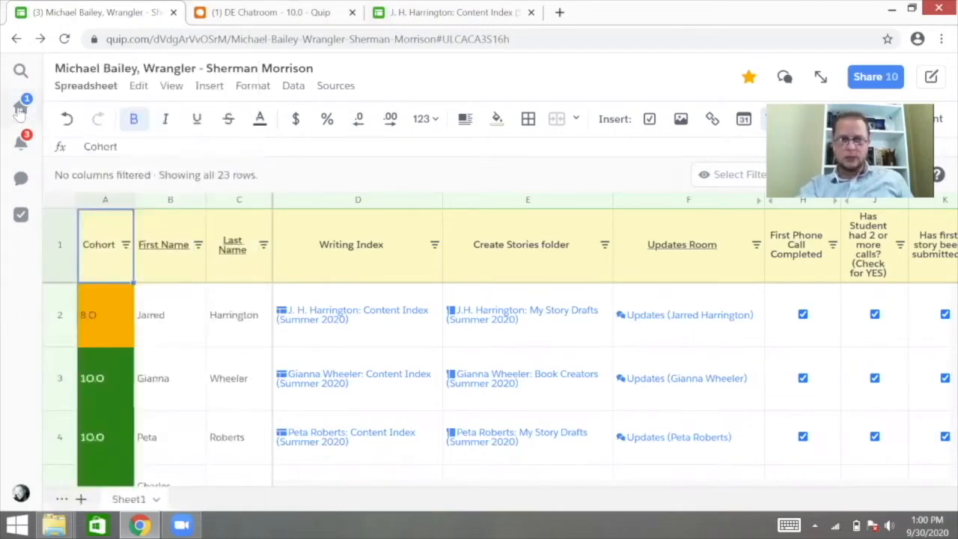
- Open the Folders overview, look through the full list of shared folders, and return to the overview
{"action": "mouse_move", "coordinate": [20, 108]}
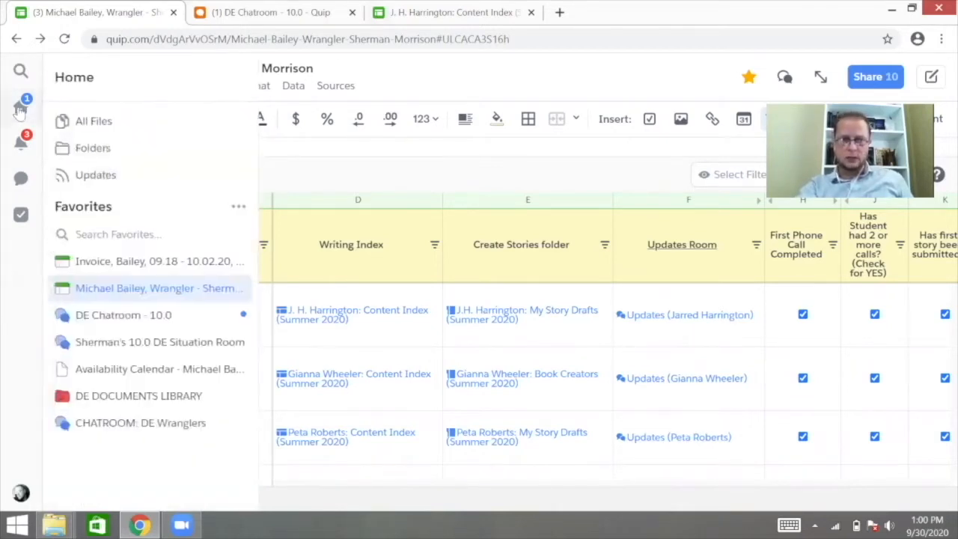
{"action": "left_click", "coordinate": [75, 150]}
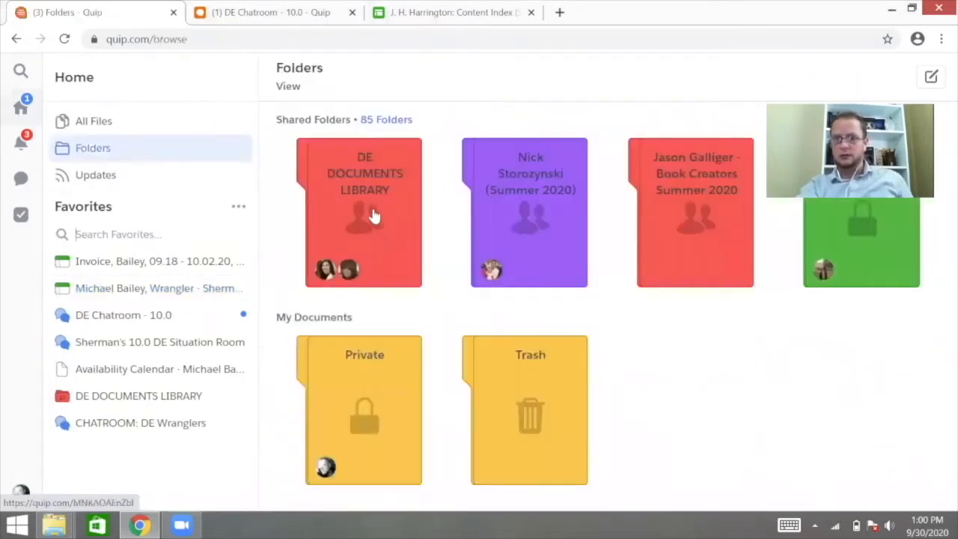
{"action": "left_click", "coordinate": [383, 122]}
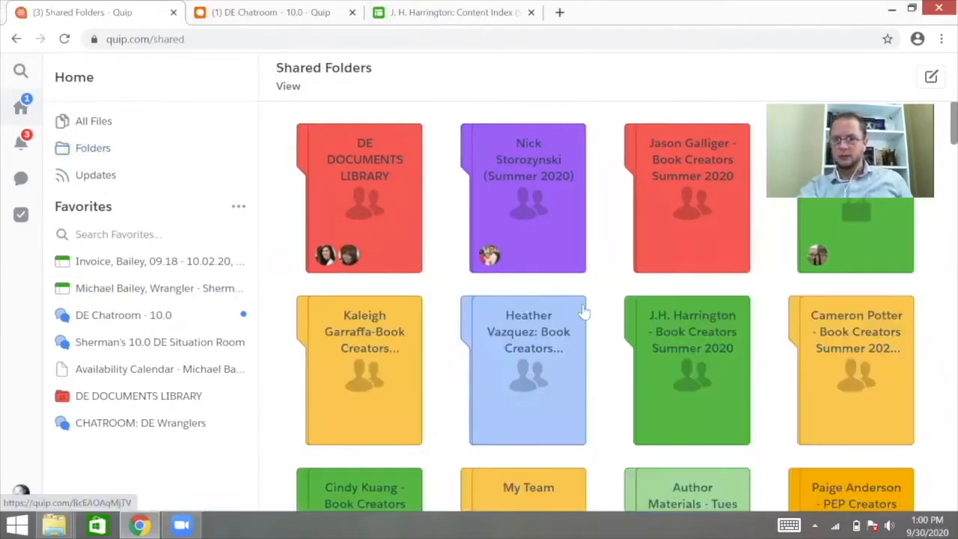
{"action": "scroll", "coordinate": [588, 315], "scroll_direction": "down", "scroll_amount": 6}
{"action": "scroll", "coordinate": [574, 297], "scroll_direction": "up", "scroll_amount": 1}
{"action": "scroll", "coordinate": [584, 295], "scroll_direction": "up", "scroll_amount": 2}
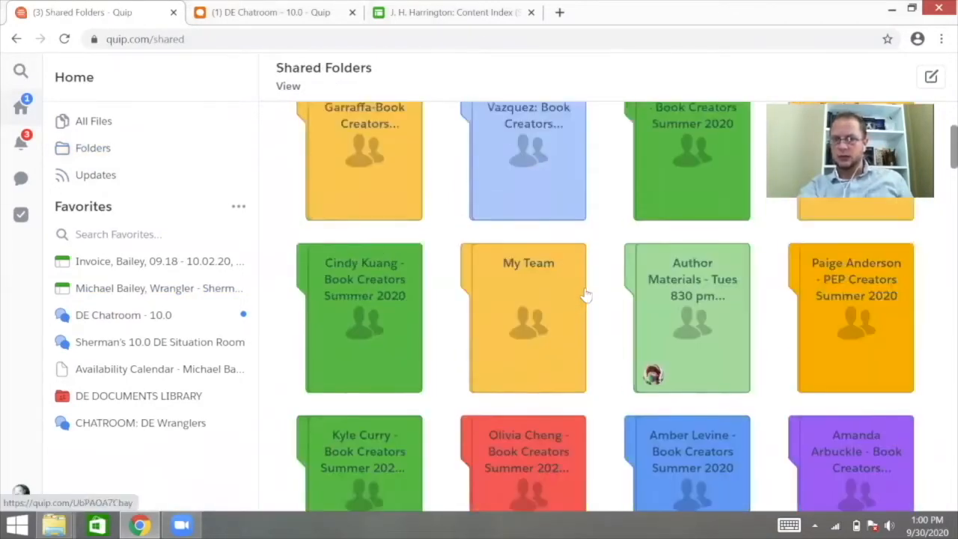
{"action": "scroll", "coordinate": [581, 274], "scroll_direction": "down", "scroll_amount": 4}
{"action": "scroll", "coordinate": [586, 276], "scroll_direction": "down", "scroll_amount": 3}
{"action": "scroll", "coordinate": [586, 277], "scroll_direction": "down", "scroll_amount": 2}
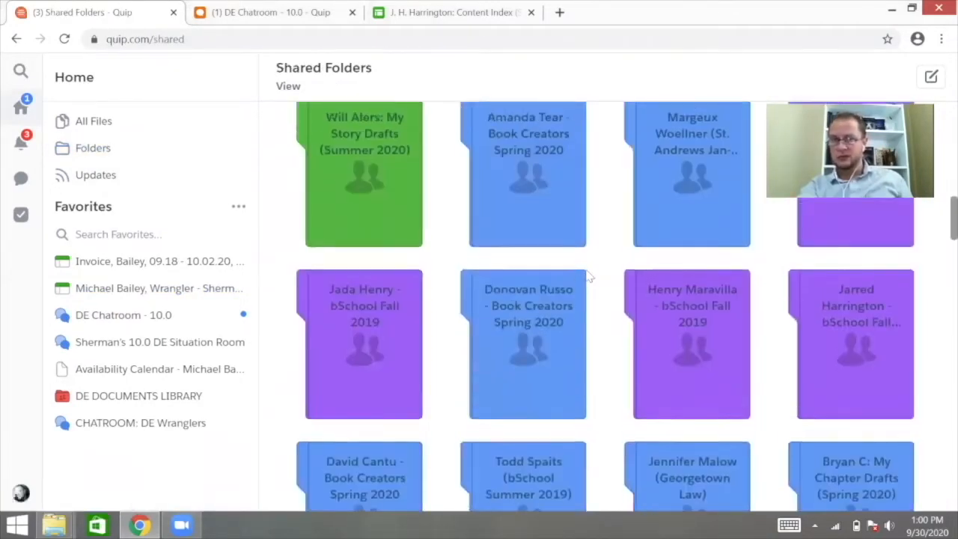
{"action": "scroll", "coordinate": [588, 277], "scroll_direction": "up", "scroll_amount": 10}
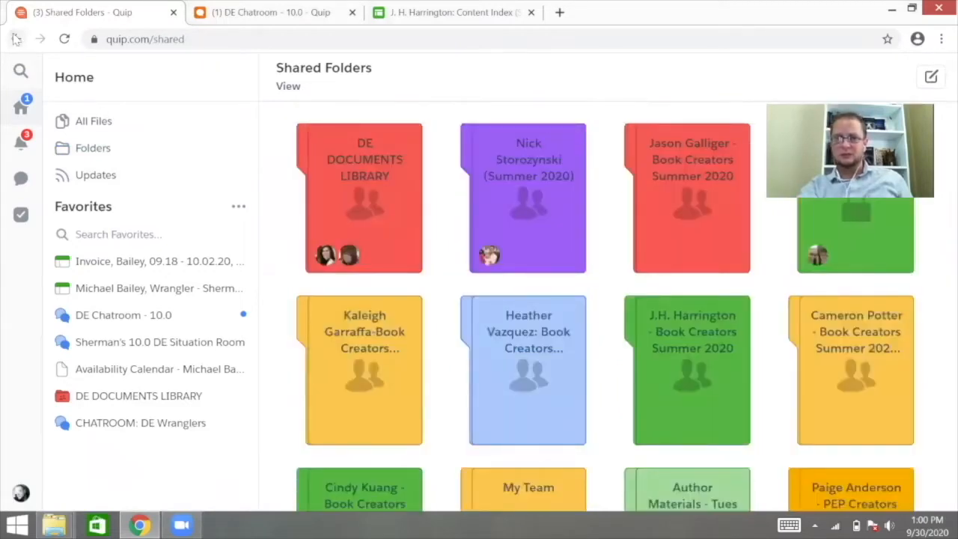
{"action": "left_click", "coordinate": [16, 39]}
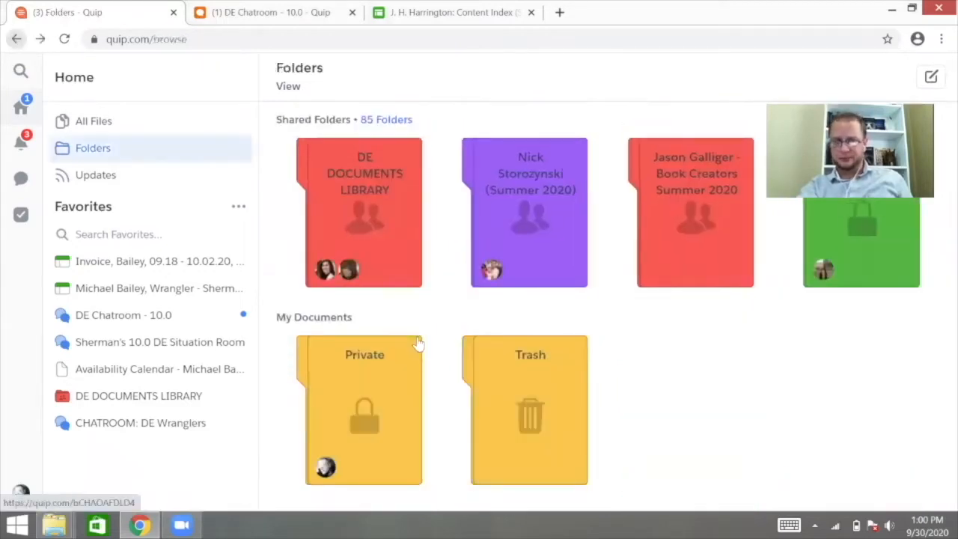
- Open the DE DOCUMENTS LIBRARY folder, also from the favorites, and look over its documents and subfolders
{"action": "left_click", "coordinate": [366, 199]}
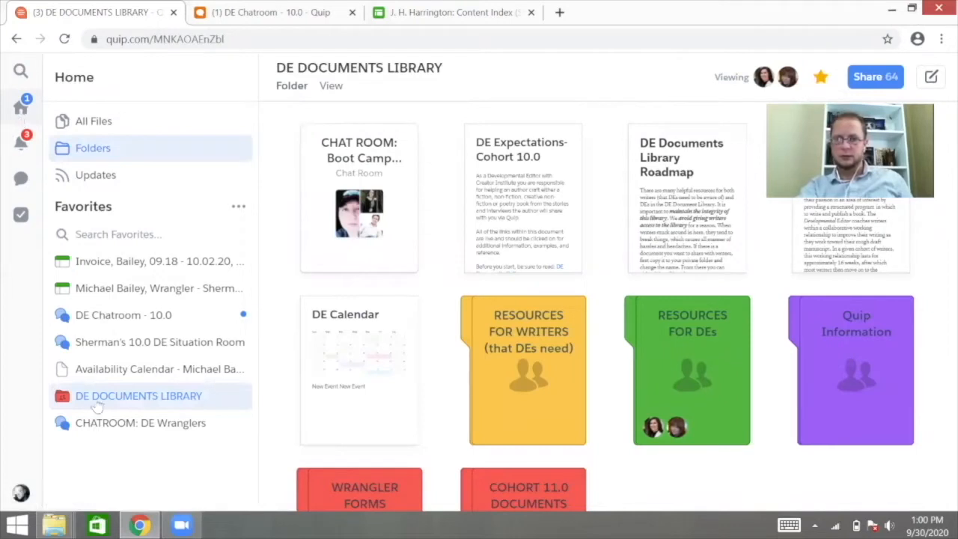
{"action": "left_click", "coordinate": [159, 402]}
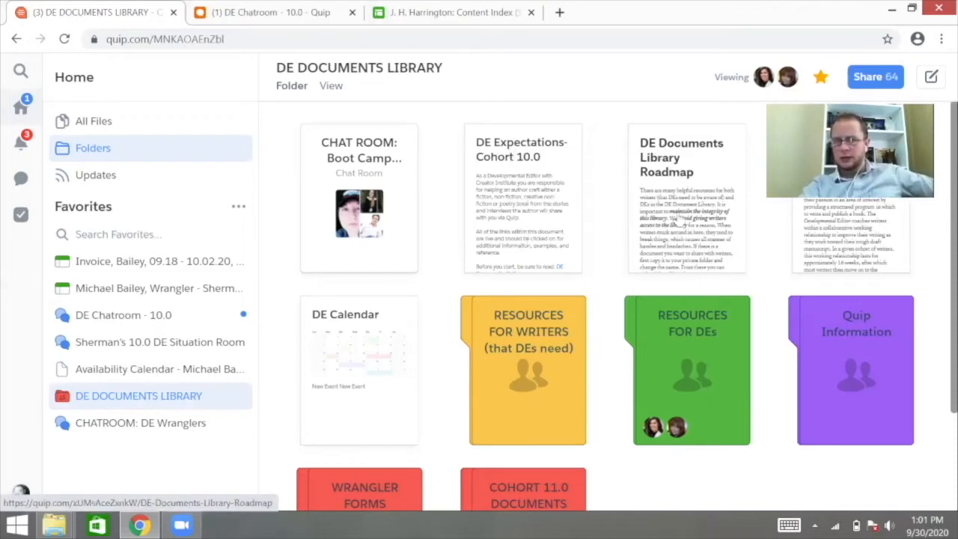
{"action": "scroll", "coordinate": [664, 470], "scroll_direction": "down", "scroll_amount": 2}
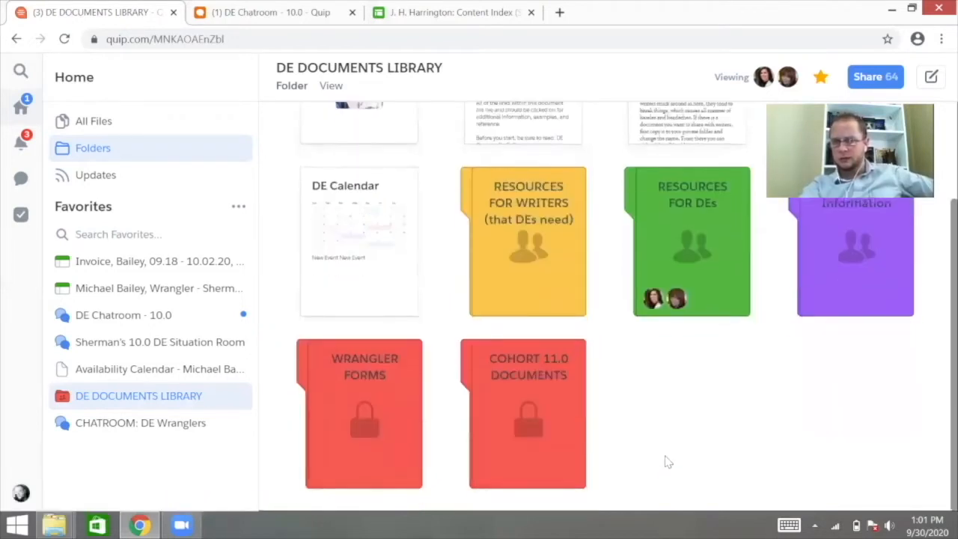
{"action": "scroll", "coordinate": [569, 426], "scroll_direction": "up", "scroll_amount": 2}
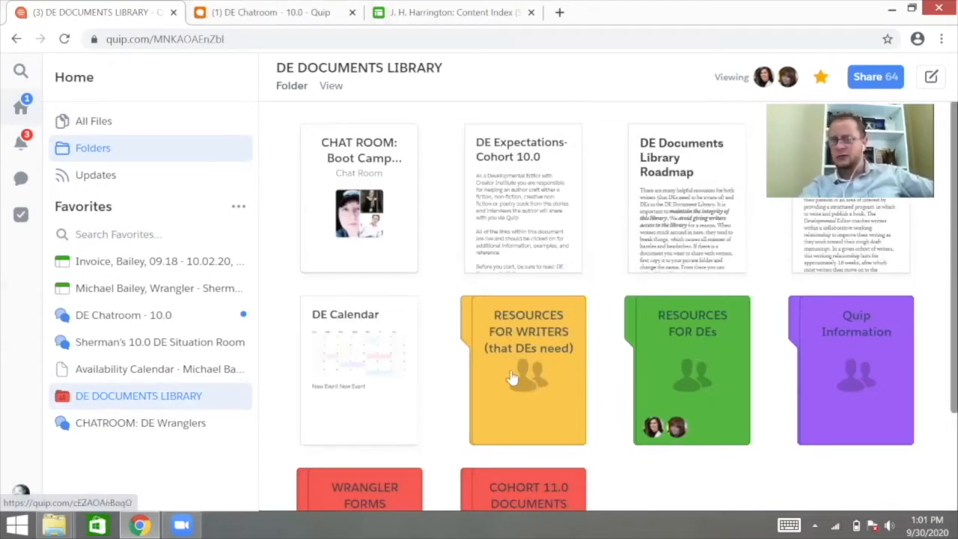
- View the Meeting Videos folder inside RESOURCES FOR DEs and go back to RESOURCES FOR DEs
{"action": "left_click", "coordinate": [651, 346]}
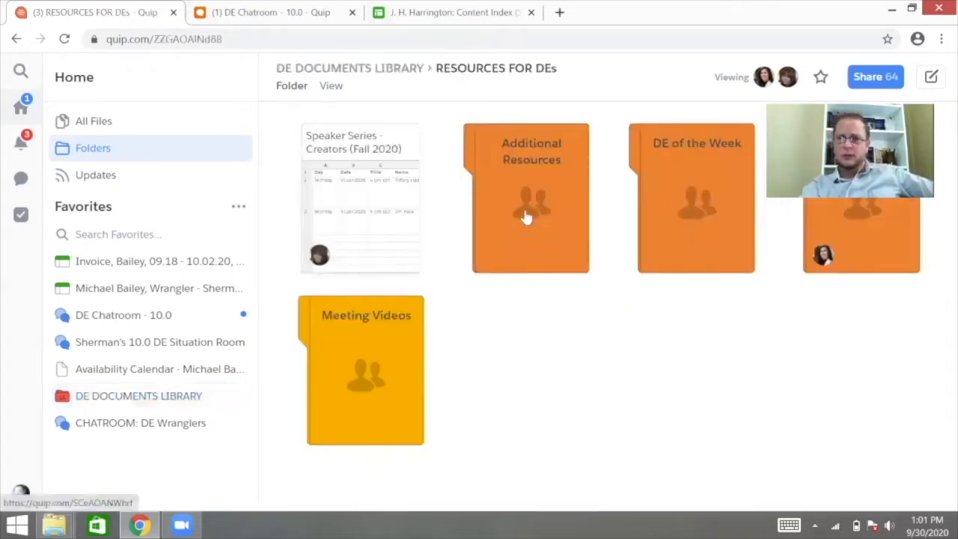
{"action": "left_click", "coordinate": [362, 355]}
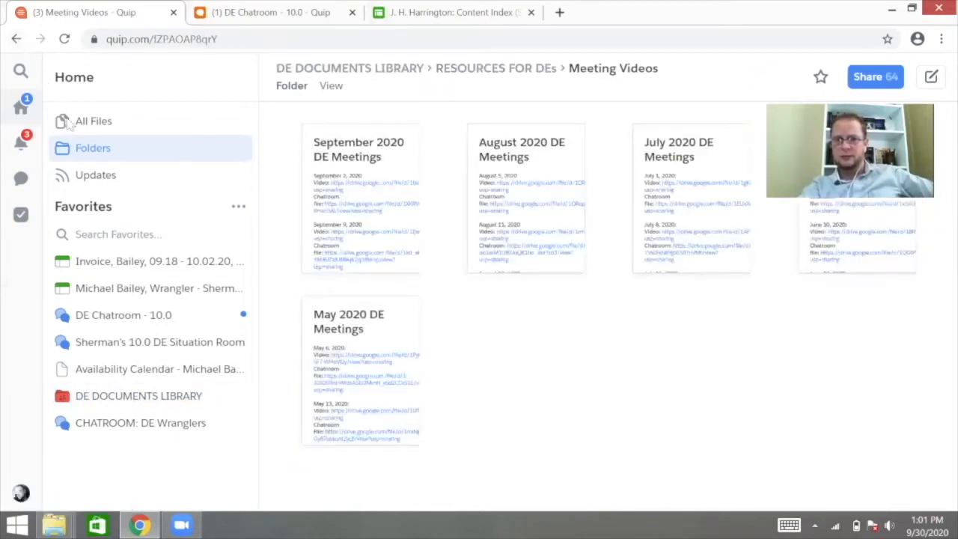
{"action": "left_click", "coordinate": [15, 39]}
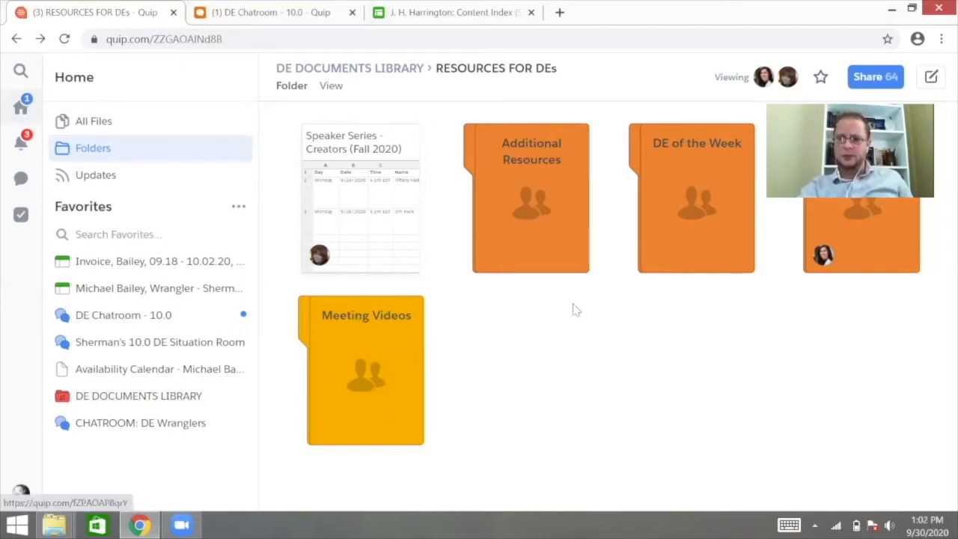
- Examine all documents and folders in Additional Resources and go back to RESOURCES FOR DEs
{"action": "left_click", "coordinate": [569, 251]}
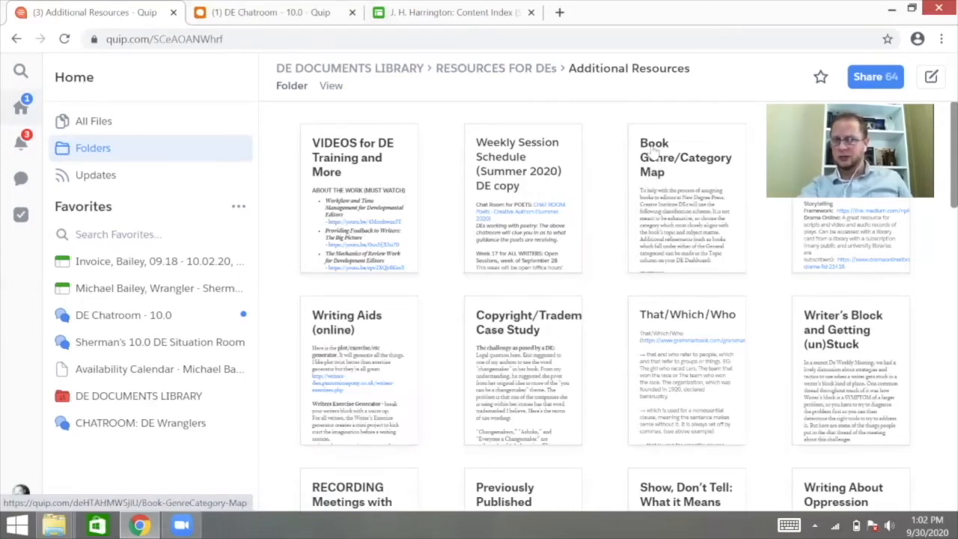
{"action": "scroll", "coordinate": [603, 342], "scroll_direction": "down", "scroll_amount": 1}
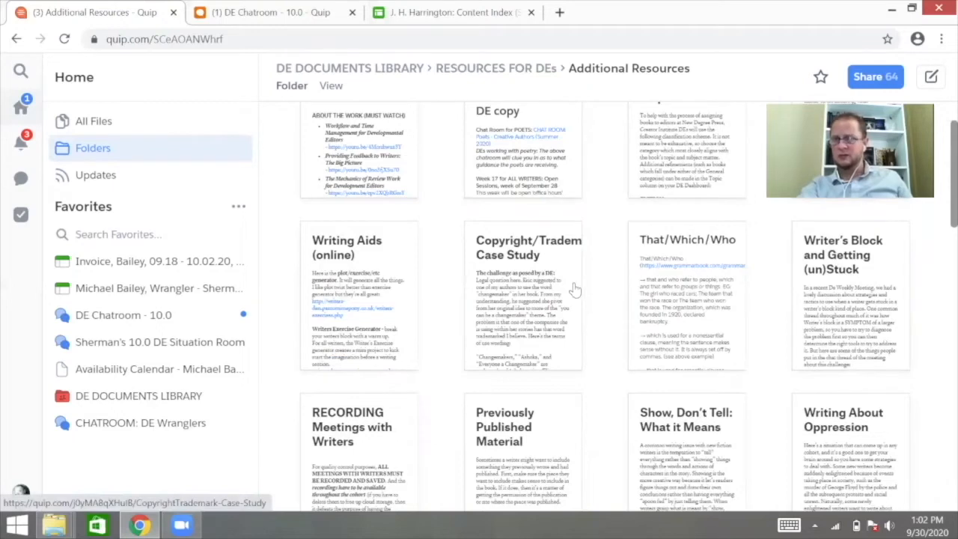
{"action": "scroll", "coordinate": [575, 288], "scroll_direction": "down", "scroll_amount": 2}
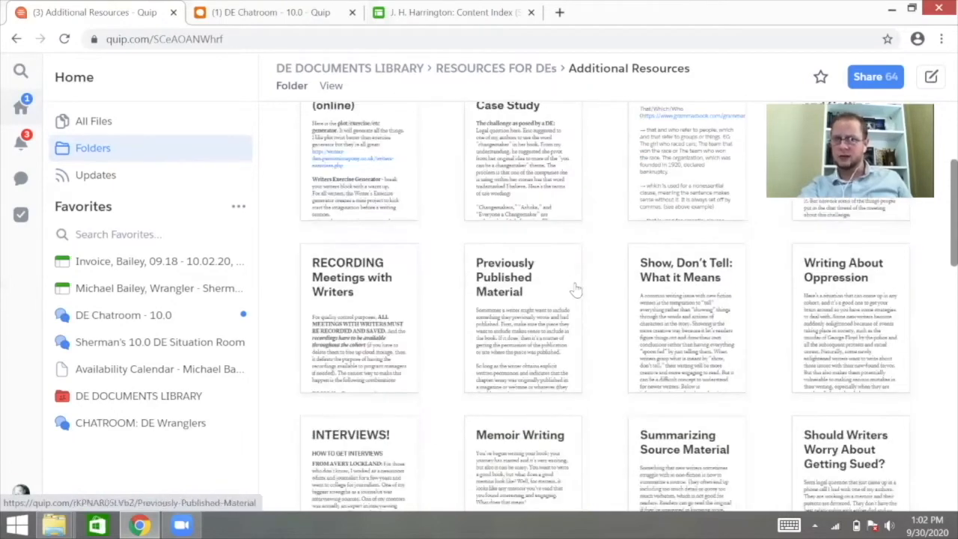
{"action": "scroll", "coordinate": [574, 287], "scroll_direction": "down", "scroll_amount": 1}
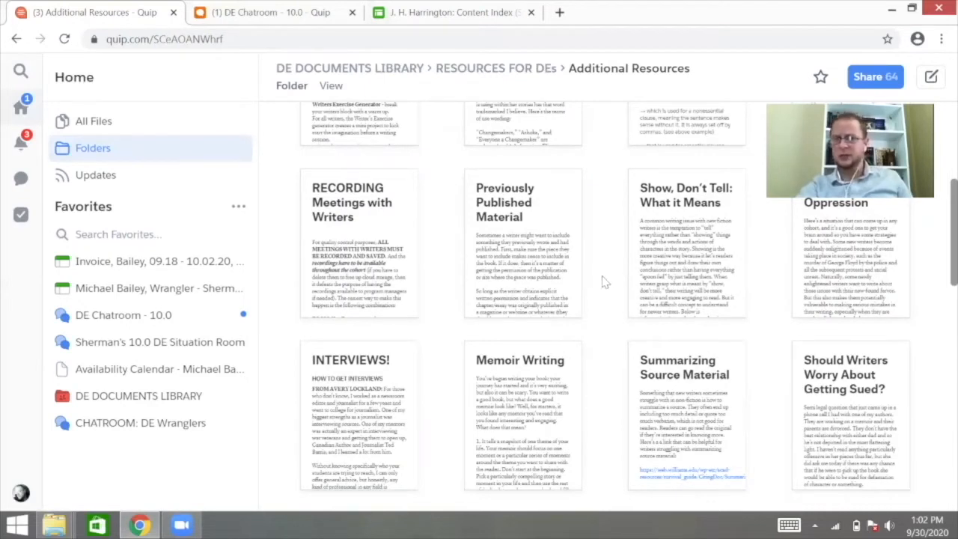
{"action": "scroll", "coordinate": [608, 283], "scroll_direction": "down", "scroll_amount": 1}
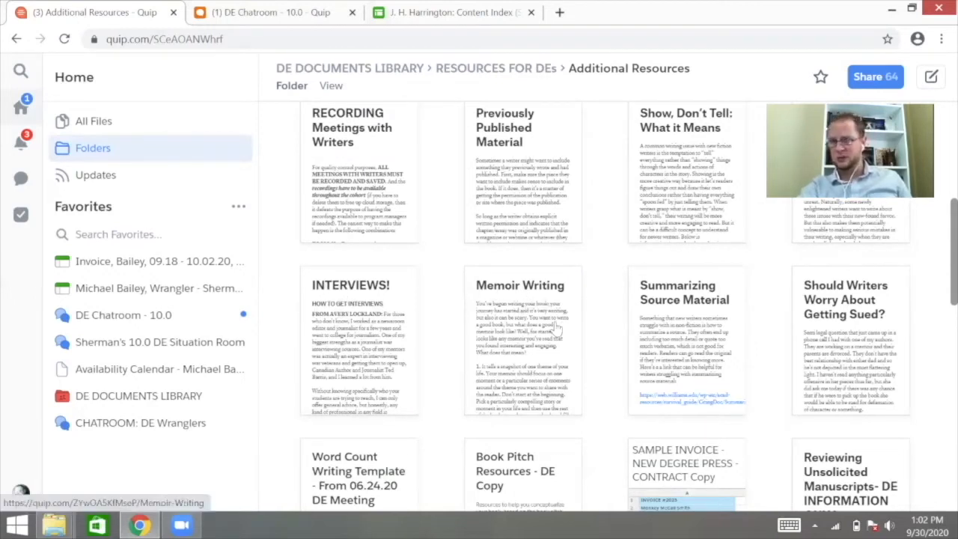
{"action": "scroll", "coordinate": [787, 365], "scroll_direction": "down", "scroll_amount": 1}
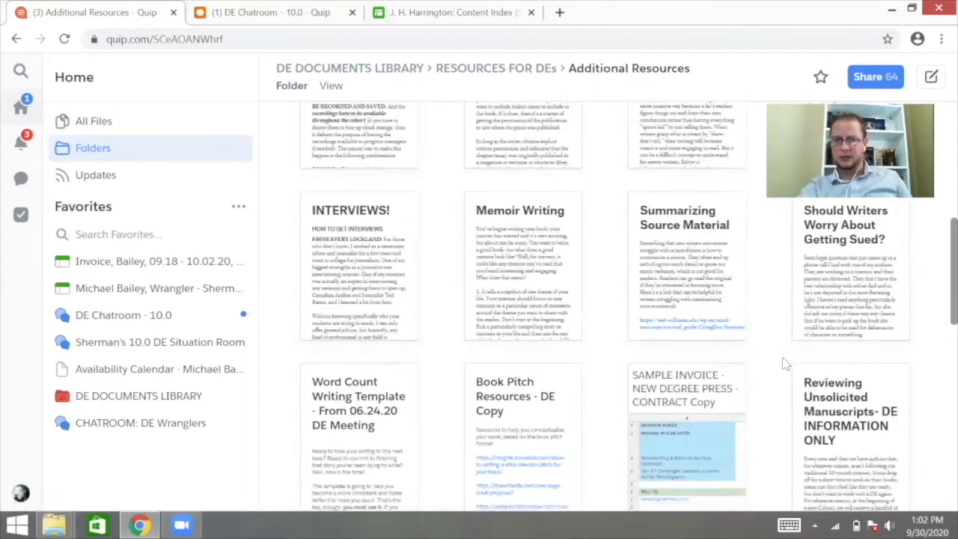
{"action": "scroll", "coordinate": [786, 365], "scroll_direction": "down", "scroll_amount": 1}
{"action": "scroll", "coordinate": [786, 347], "scroll_direction": "down", "scroll_amount": 2}
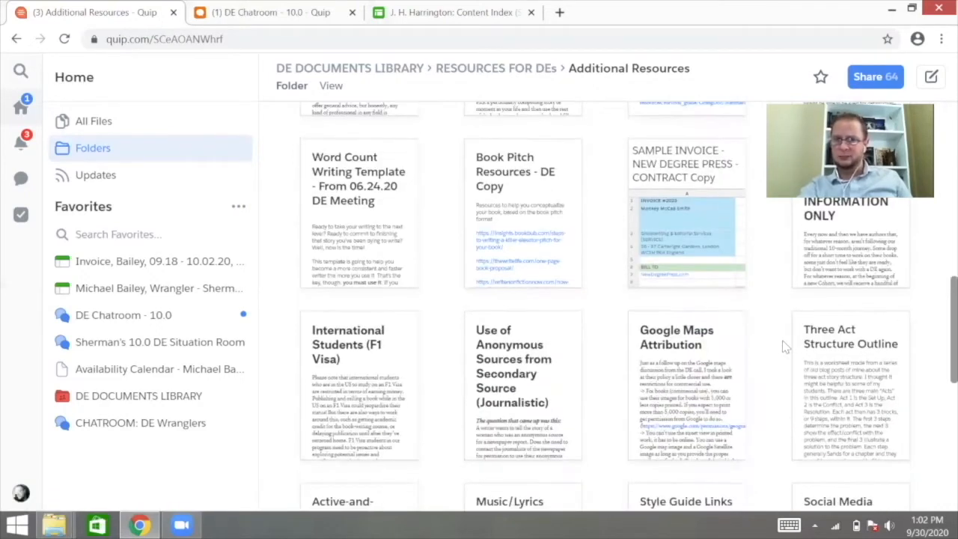
{"action": "scroll", "coordinate": [784, 347], "scroll_direction": "down", "scroll_amount": 2}
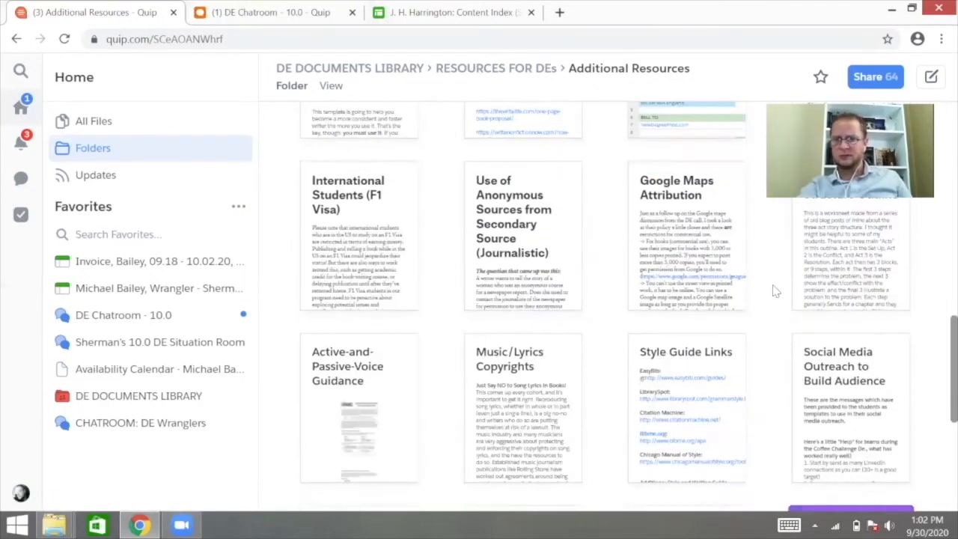
{"action": "scroll", "coordinate": [783, 303], "scroll_direction": "down", "scroll_amount": 2}
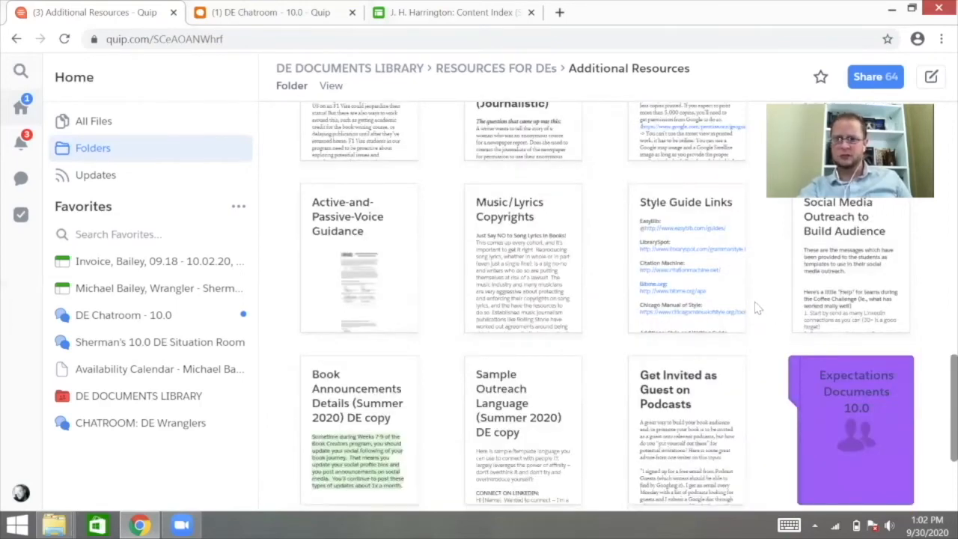
{"action": "scroll", "coordinate": [779, 331], "scroll_direction": "down", "scroll_amount": 2}
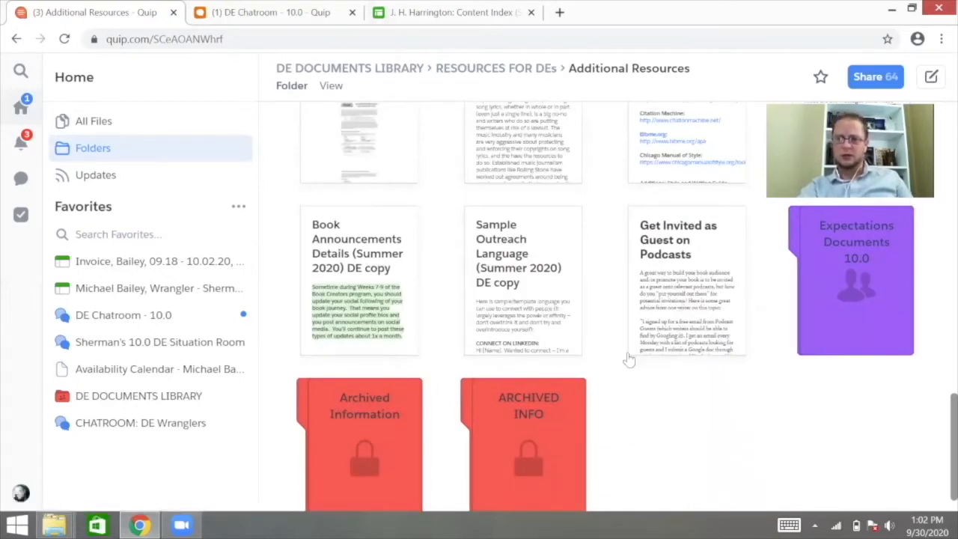
{"action": "scroll", "coordinate": [460, 337], "scroll_direction": "up", "scroll_amount": 3}
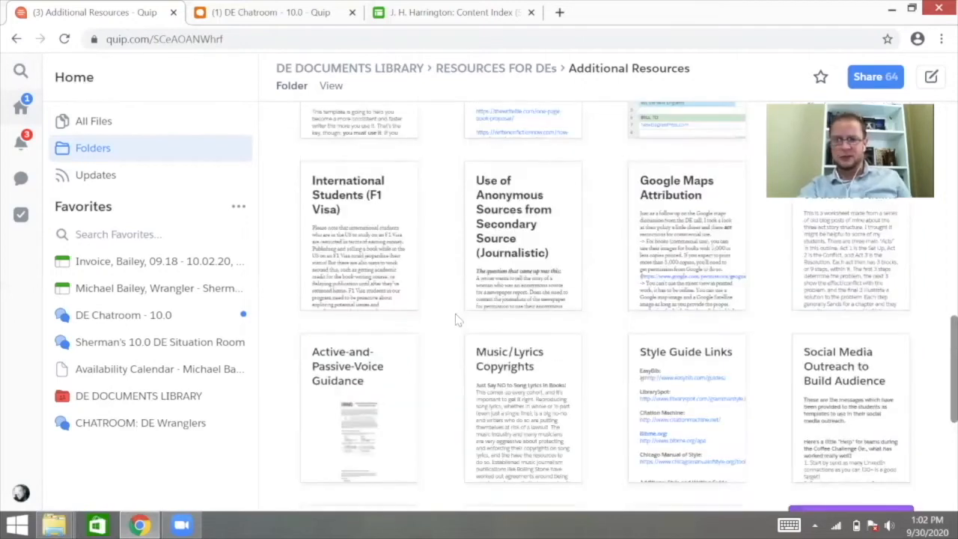
{"action": "scroll", "coordinate": [465, 339], "scroll_direction": "up", "scroll_amount": 5}
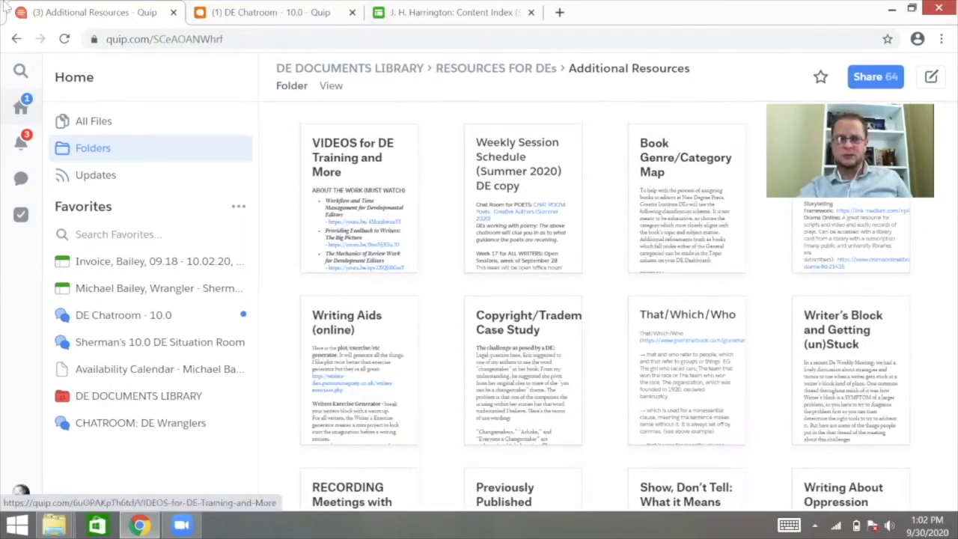
{"action": "left_click", "coordinate": [16, 39]}
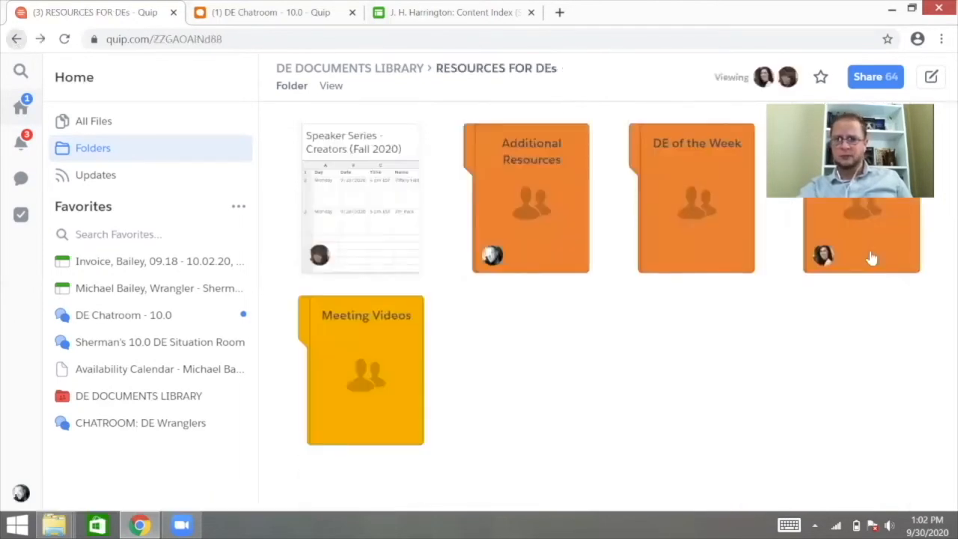
- View the COHORT 10.0 message templates in the Messages folder and return to RESOURCES FOR DEs
{"action": "left_click", "coordinate": [872, 258]}
{"action": "left_click", "coordinate": [338, 208]}
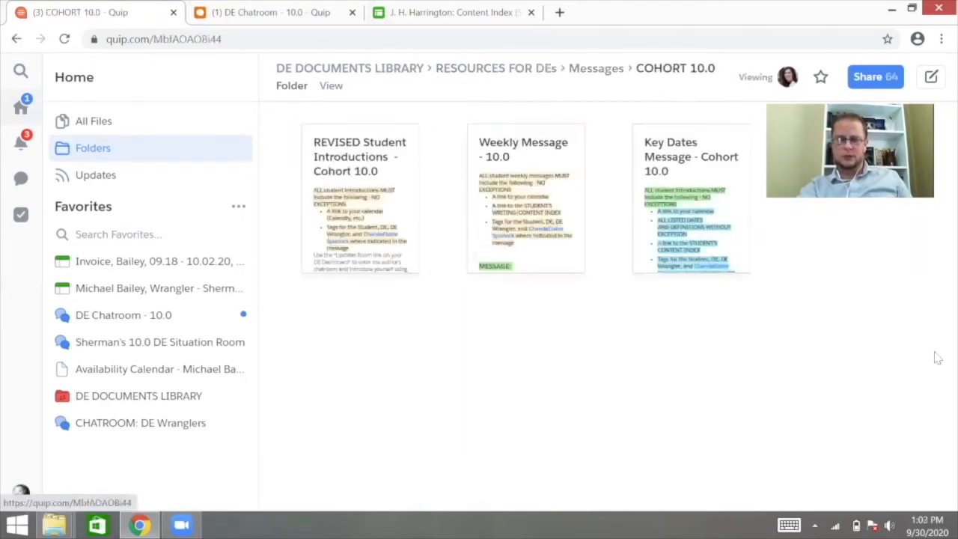
{"action": "right_click", "coordinate": [16, 39]}
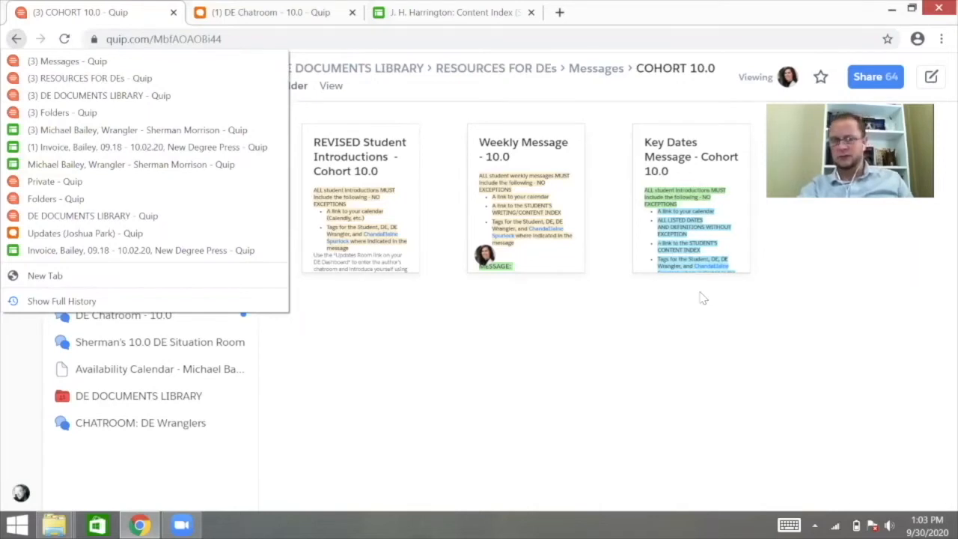
{"action": "left_click", "coordinate": [17, 39]}
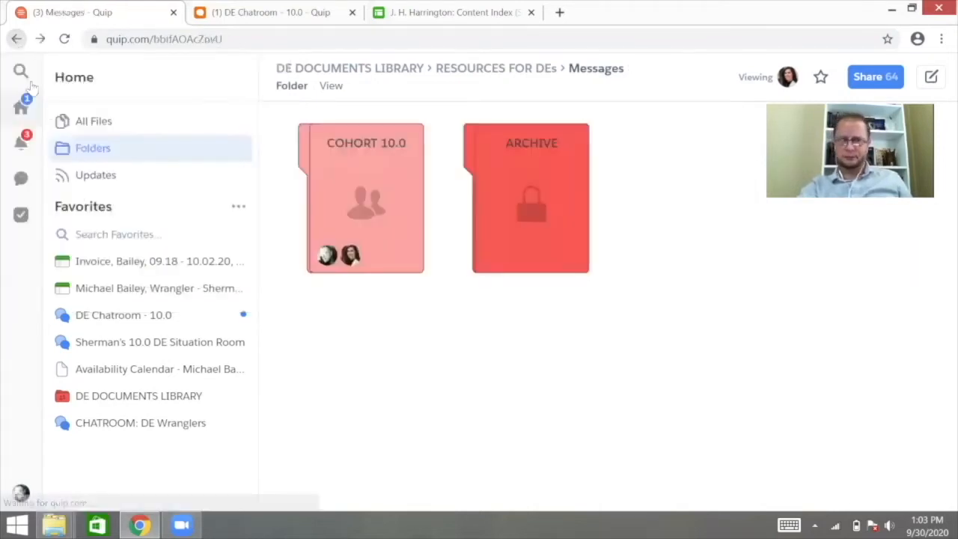
{"action": "left_click", "coordinate": [16, 39]}
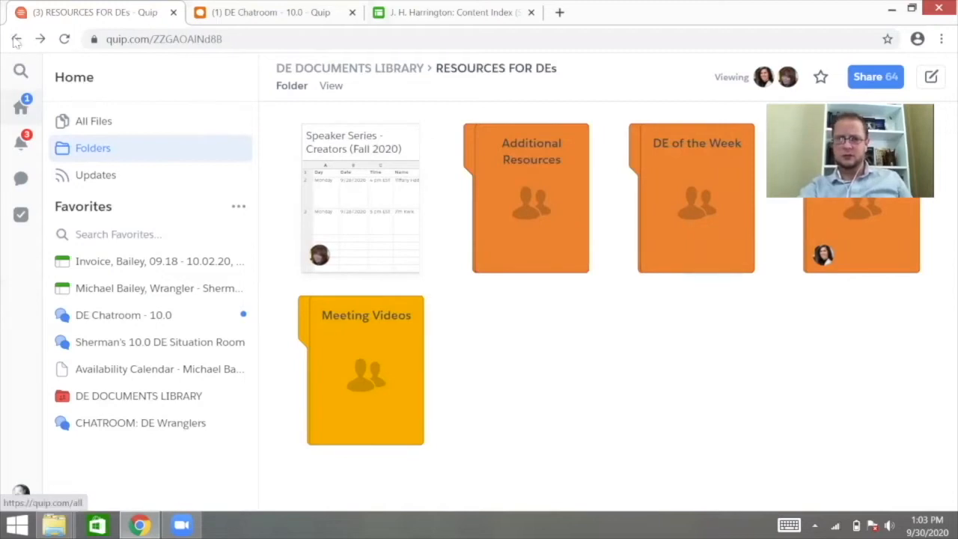
- Briefly reopen the Additional Resources folder and go back up to the DE DOCUMENTS LIBRARY folder
{"action": "left_click", "coordinate": [558, 255]}
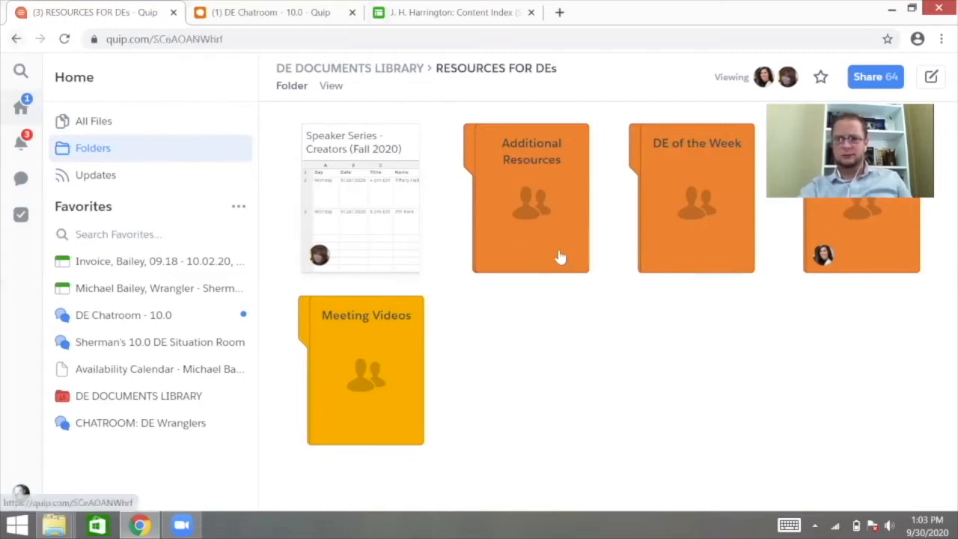
{"action": "left_click", "coordinate": [17, 39]}
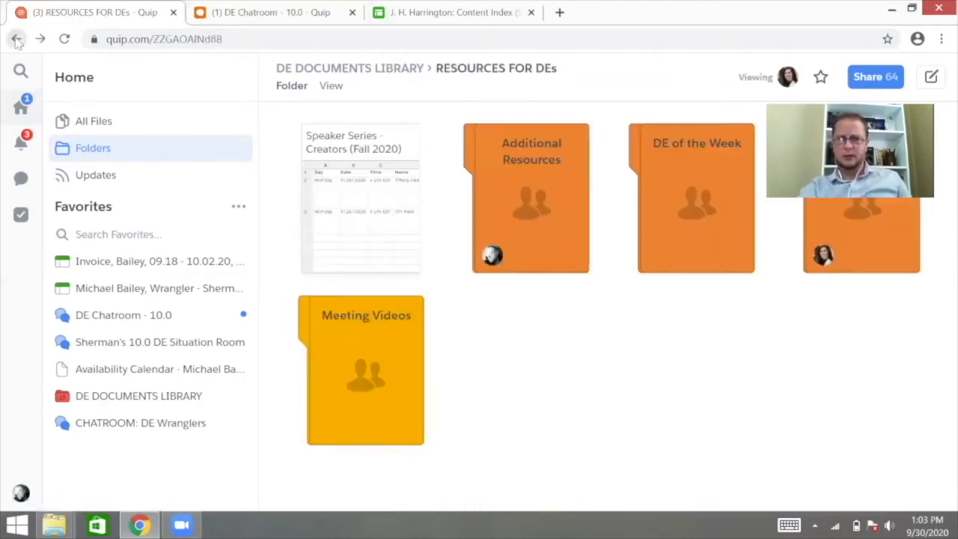
{"action": "left_click", "coordinate": [17, 39]}
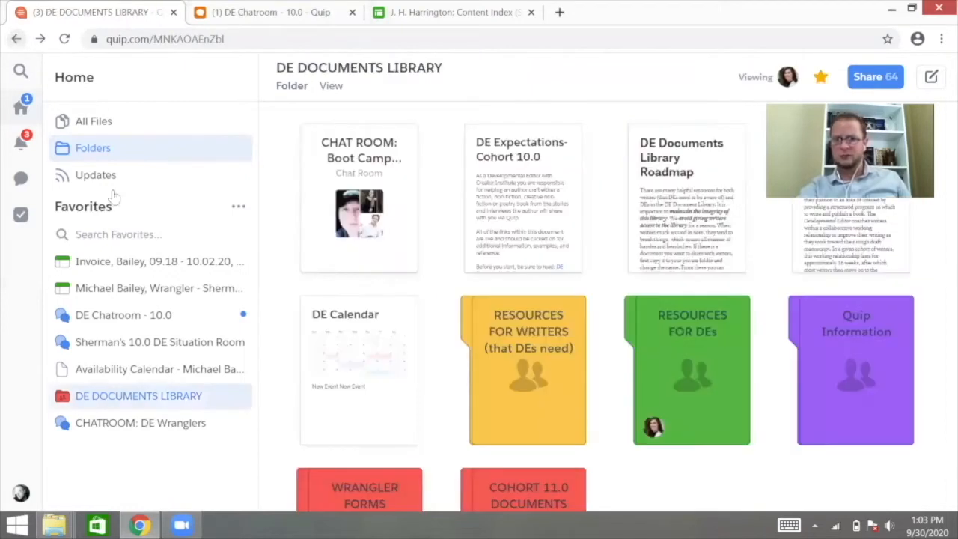
- Copy the DE Documents Library Roadmap into the Private folder under the name DE Documents Library Roadmap copy
{"action": "right_click", "coordinate": [665, 171]}
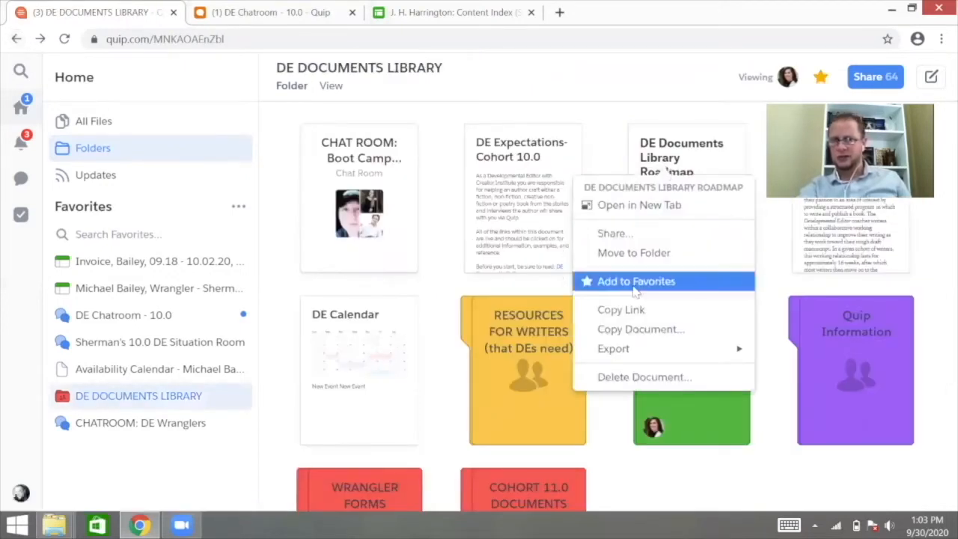
{"action": "left_click", "coordinate": [631, 330]}
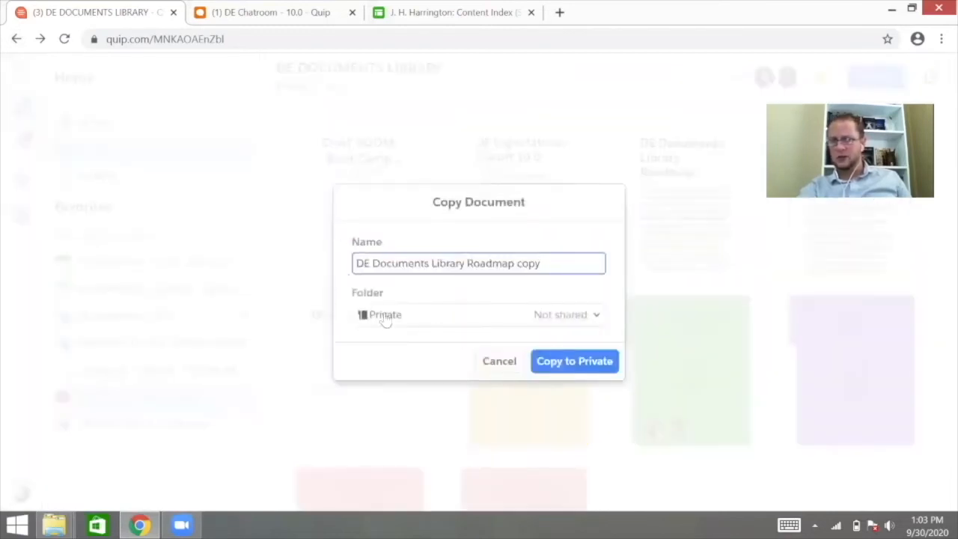
{"action": "left_click", "coordinate": [584, 367]}
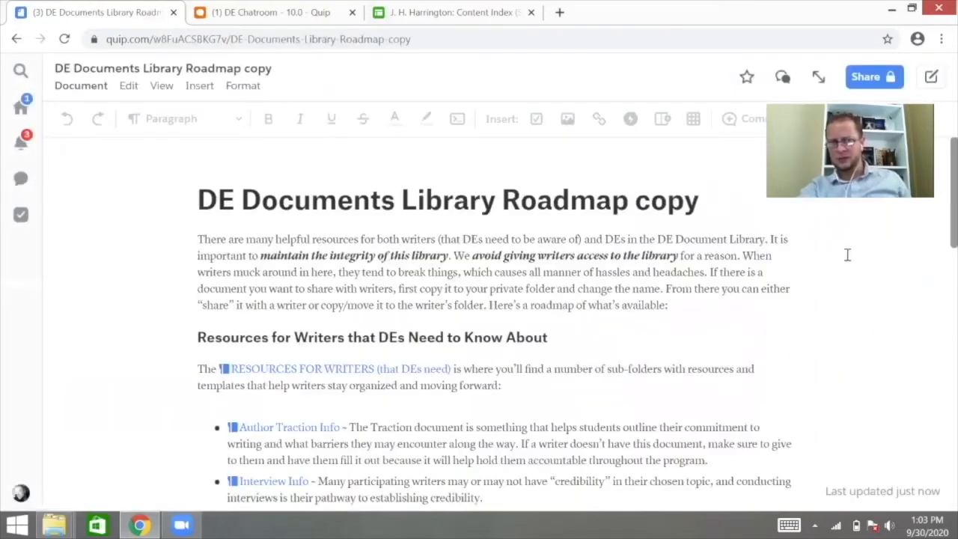
{"action": "right_click", "coordinate": [311, 171]}
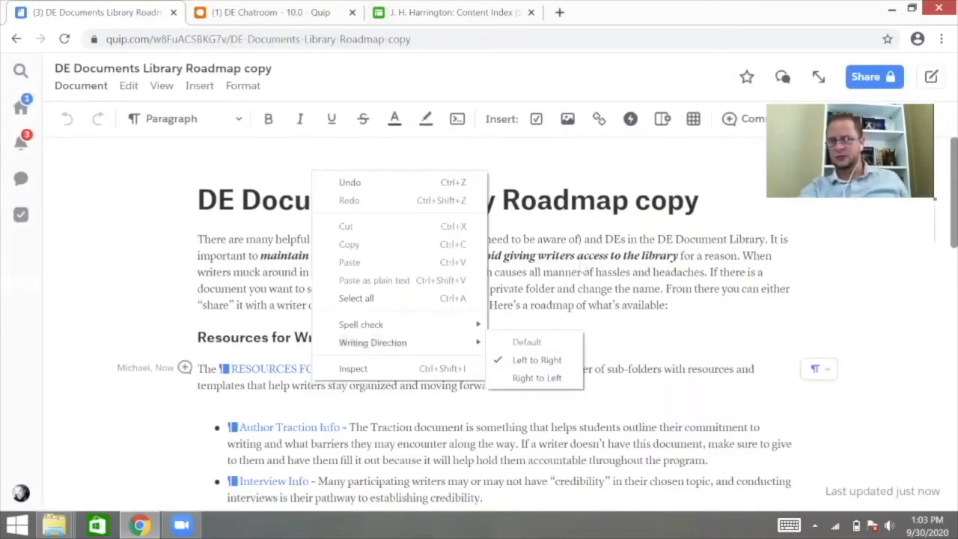
{"action": "left_click", "coordinate": [582, 259]}
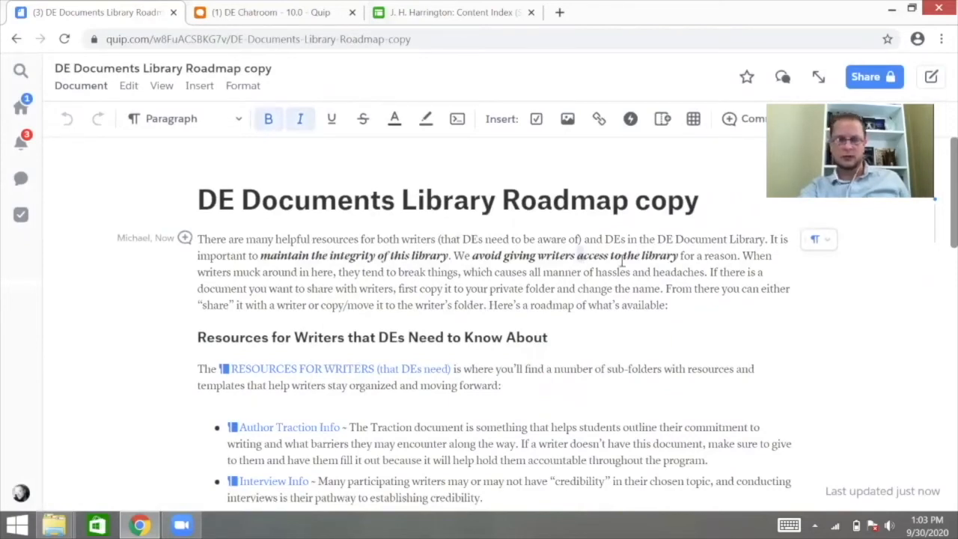
- Open the Private folder and view the actions available for the How To Write a Chapter (FICTION) document
{"action": "left_click", "coordinate": [22, 113]}
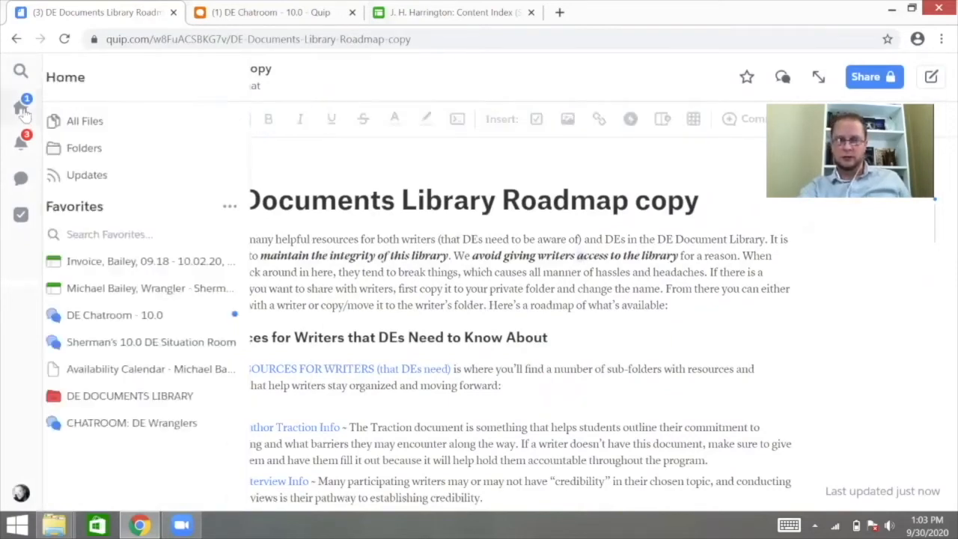
{"action": "left_click", "coordinate": [74, 151]}
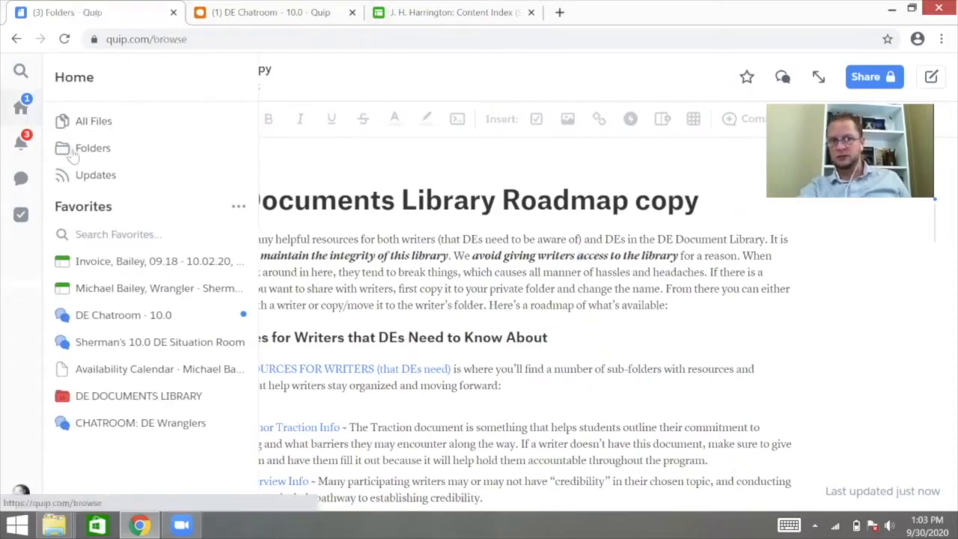
{"action": "left_click", "coordinate": [369, 388]}
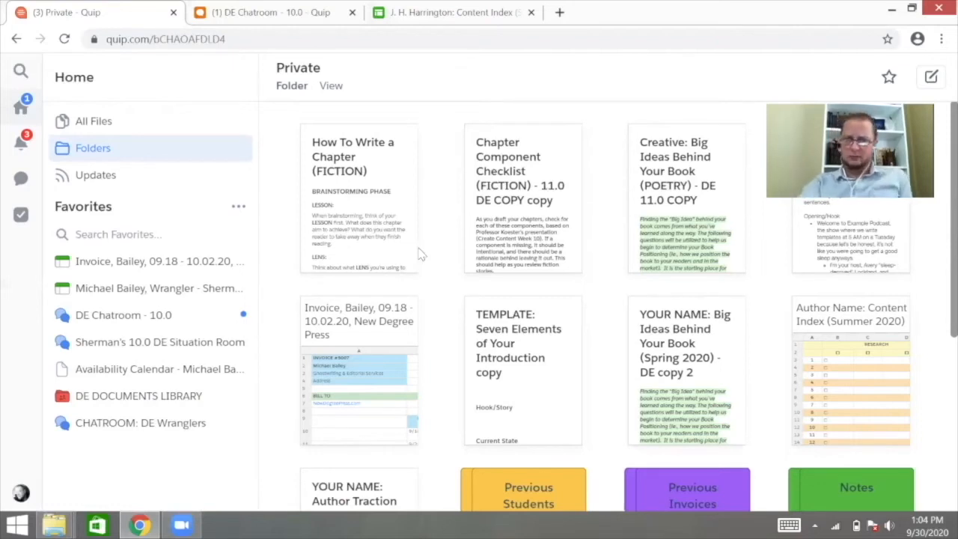
{"action": "right_click", "coordinate": [385, 204]}
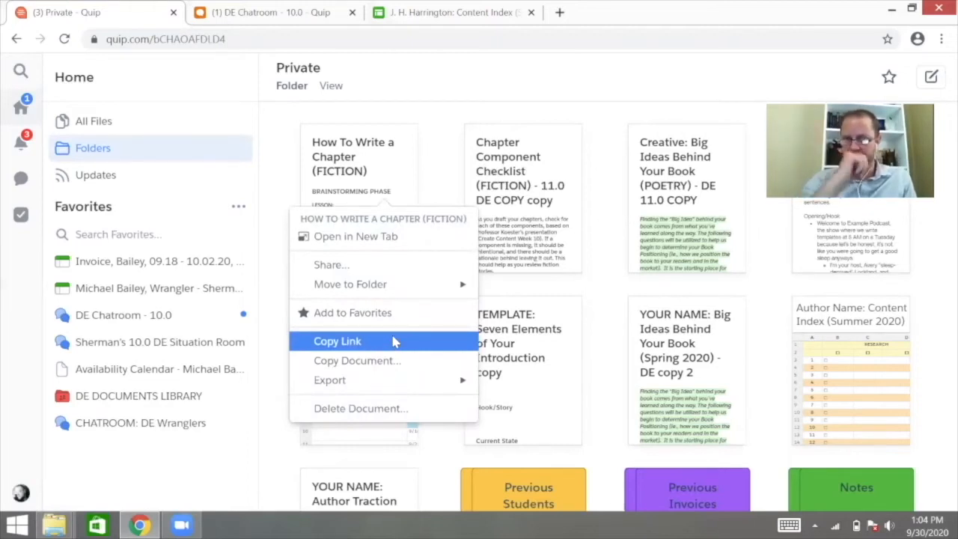
{"action": "left_click", "coordinate": [599, 212]}
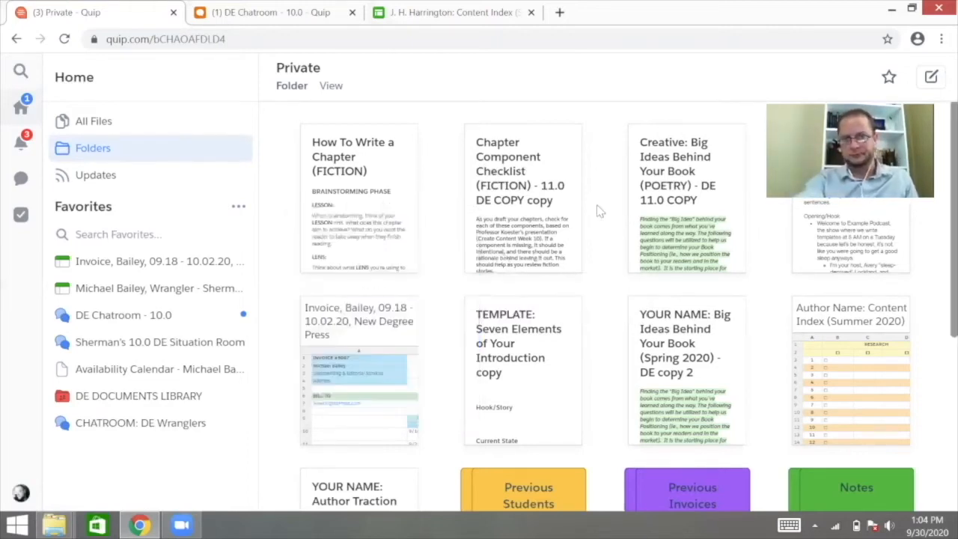
- Look through the TEMPLATE: Seven Elements of Your Introduction copy document and return to the Private folder
{"action": "scroll", "coordinate": [633, 275], "scroll_direction": "down", "scroll_amount": 1}
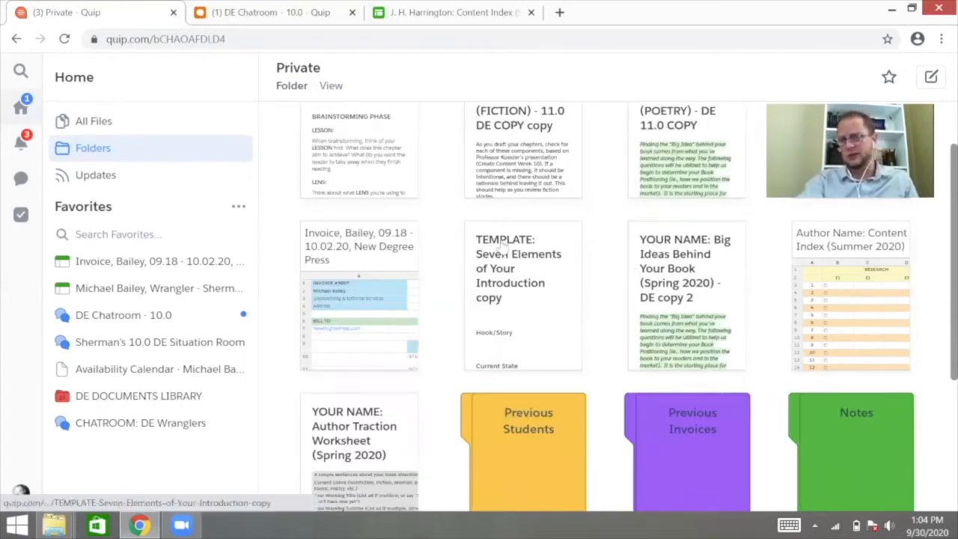
{"action": "left_click", "coordinate": [518, 293]}
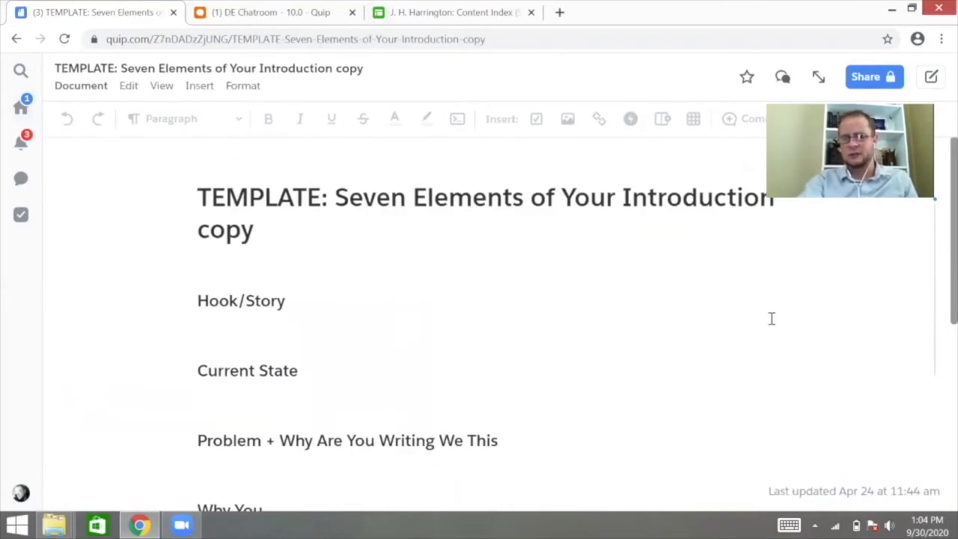
{"action": "mouse_move", "coordinate": [952, 257]}
{"action": "left_mouse_down"}
{"action": "mouse_move", "coordinate": [952, 281]}
{"action": "mouse_move", "coordinate": [952, 250]}
{"action": "left_mouse_up"}
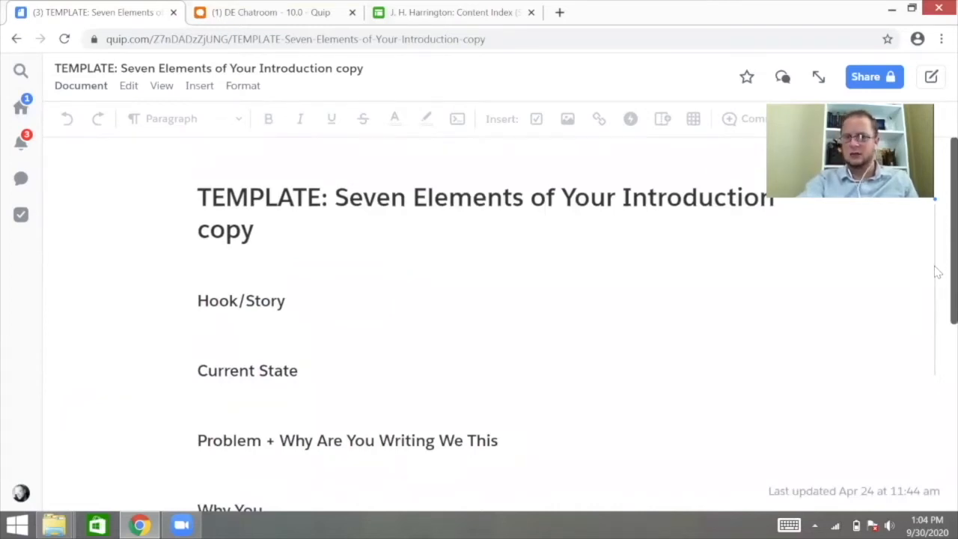
{"action": "scroll", "coordinate": [936, 285], "scroll_direction": "down", "scroll_amount": 4}
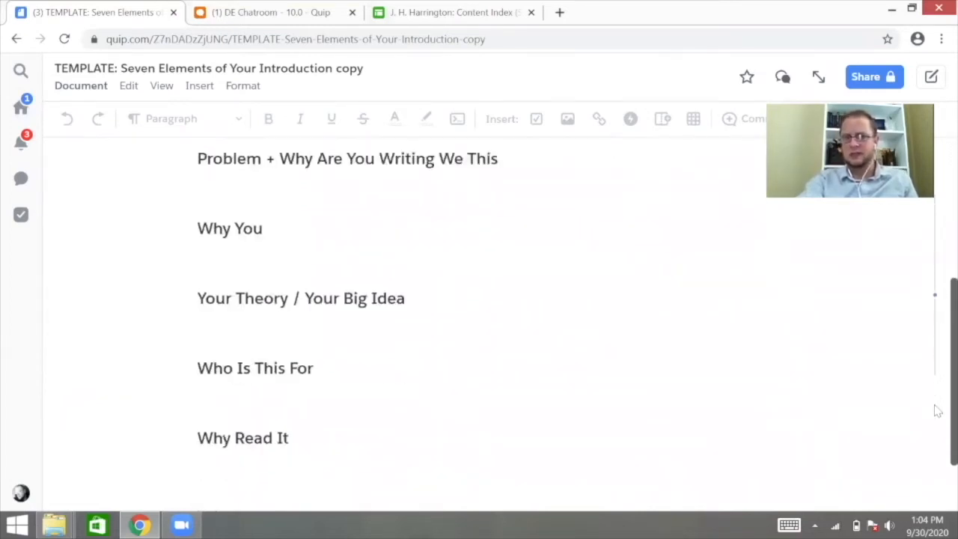
{"action": "scroll", "coordinate": [935, 412], "scroll_direction": "up", "scroll_amount": 5}
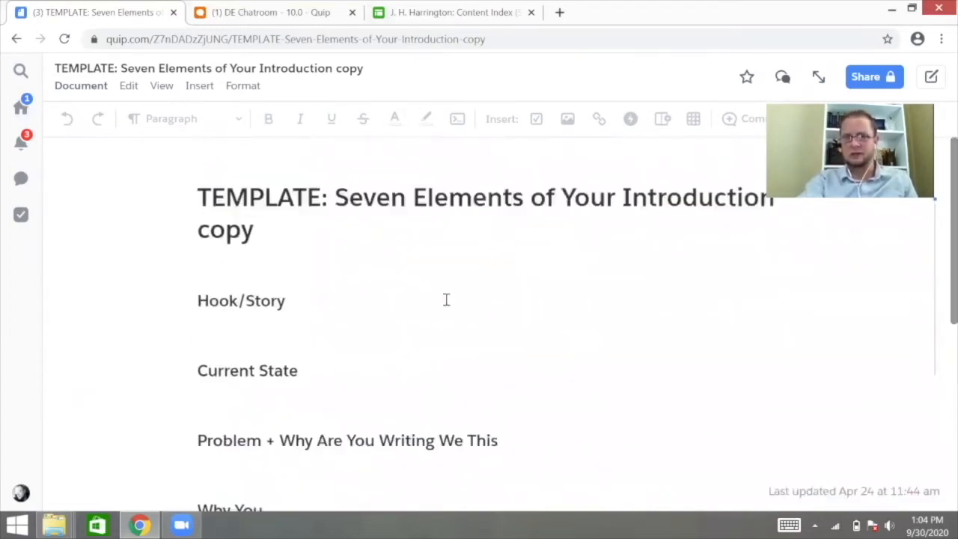
{"action": "left_click", "coordinate": [20, 103]}
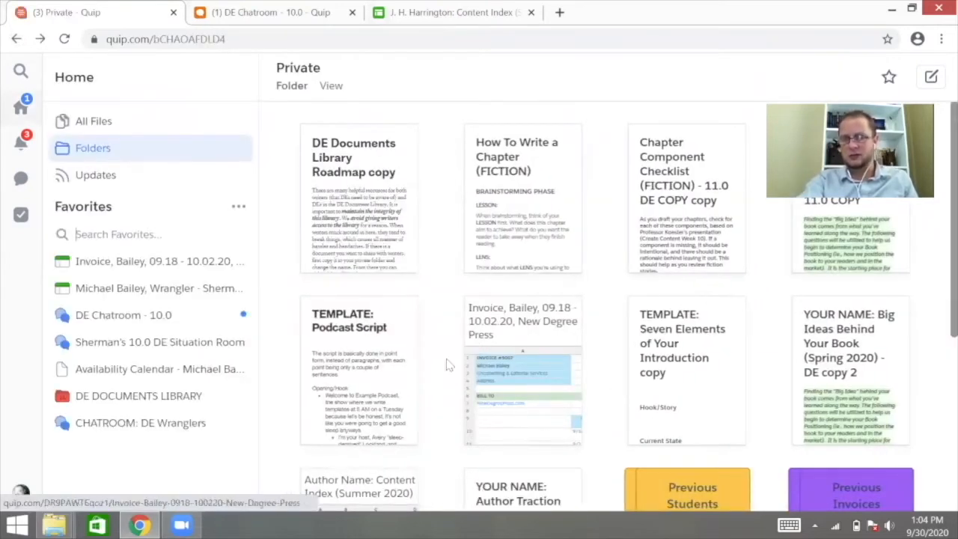
- Start copying the Seven Elements of Your Introduction template and browse Shared Folders and Private for a destination folder
{"action": "scroll", "coordinate": [599, 232], "scroll_direction": "down", "scroll_amount": 2}
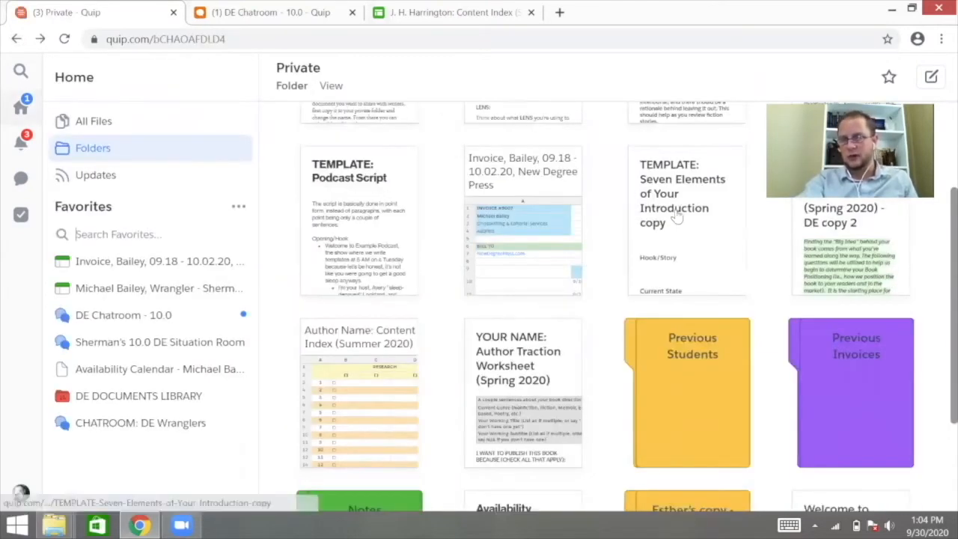
{"action": "right_click", "coordinate": [678, 216]}
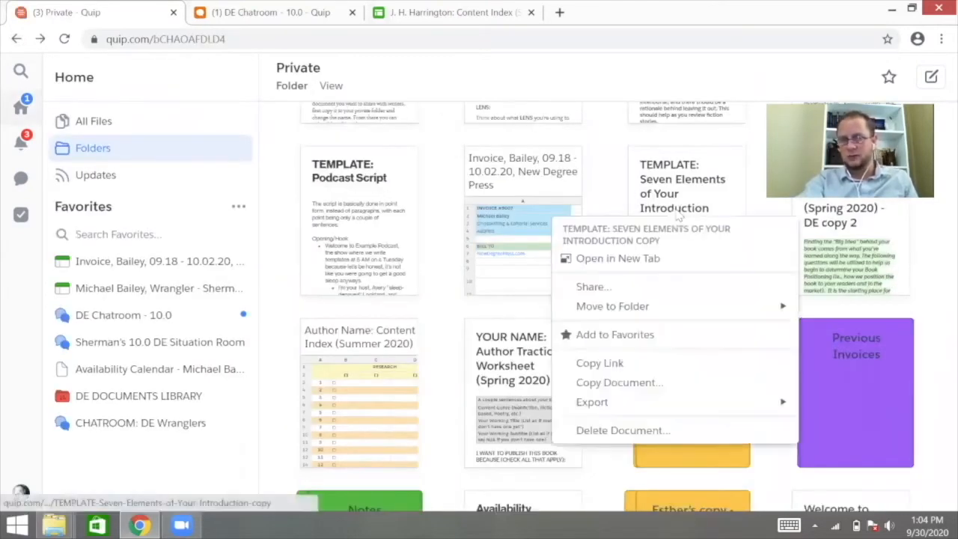
{"action": "left_click", "coordinate": [631, 384]}
{"action": "left_click", "coordinate": [429, 322]}
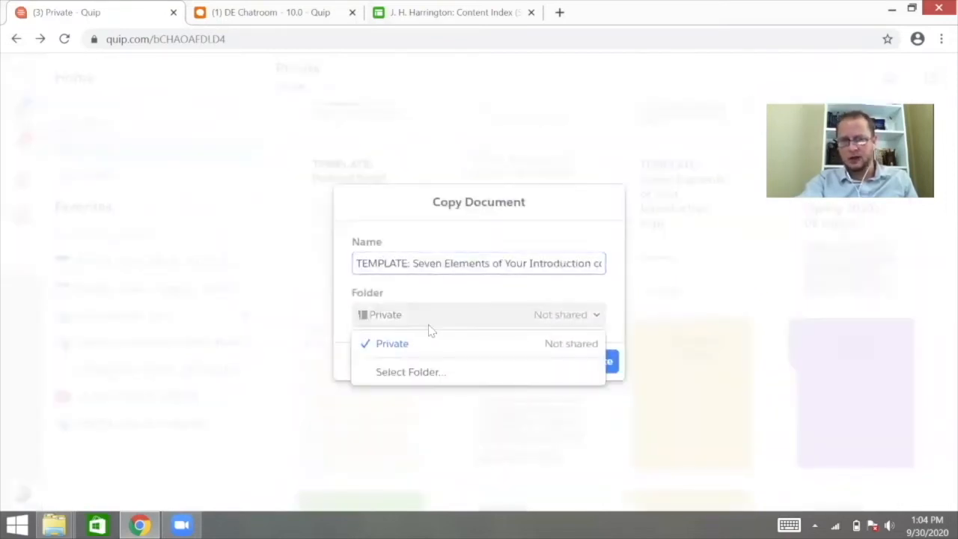
{"action": "left_click", "coordinate": [381, 374]}
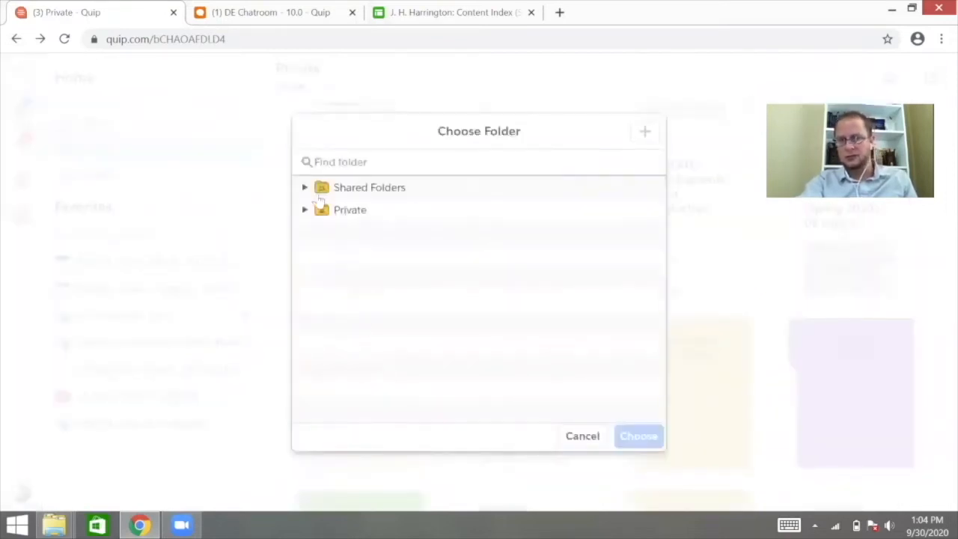
{"action": "left_click", "coordinate": [304, 188]}
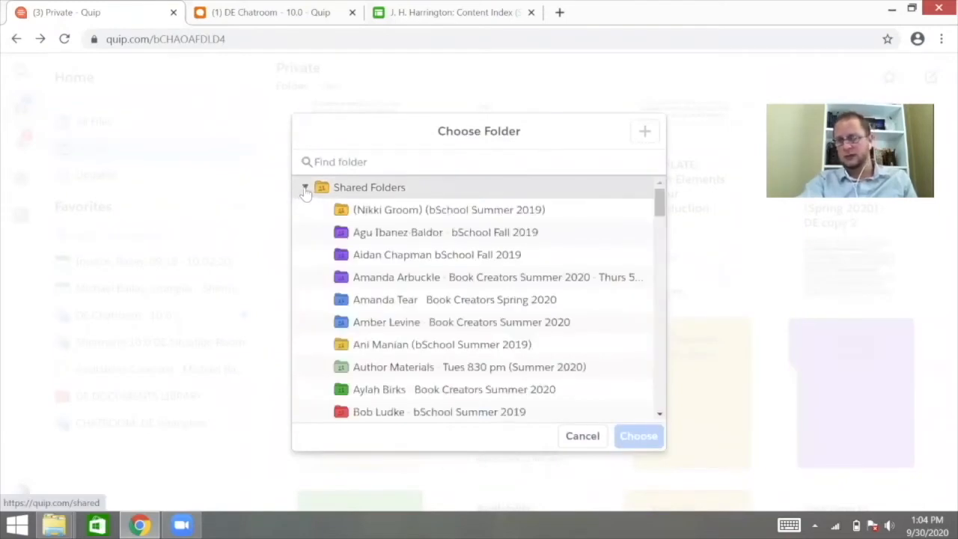
{"action": "left_click", "coordinate": [305, 187]}
{"action": "left_click", "coordinate": [305, 211]}
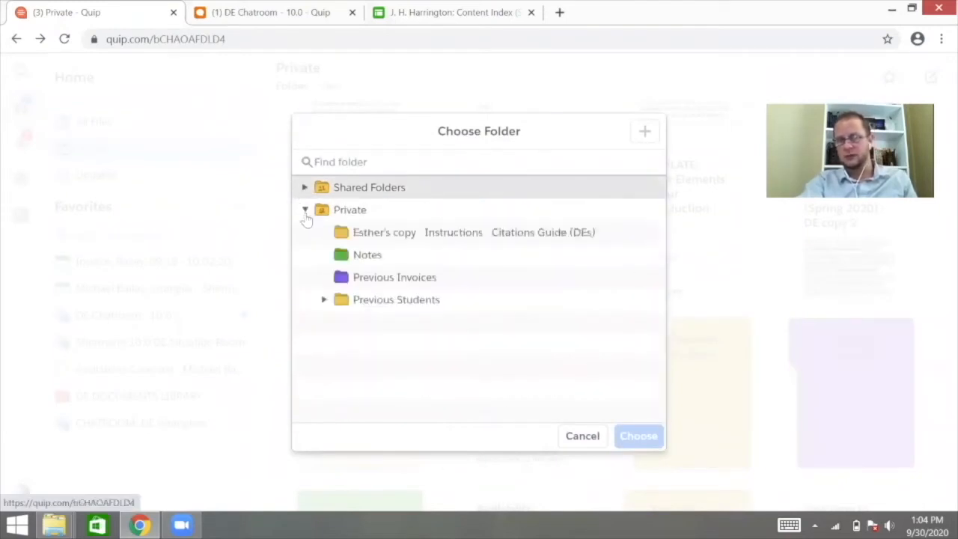
{"action": "left_click", "coordinate": [304, 210]}
{"action": "left_click", "coordinate": [304, 188]}
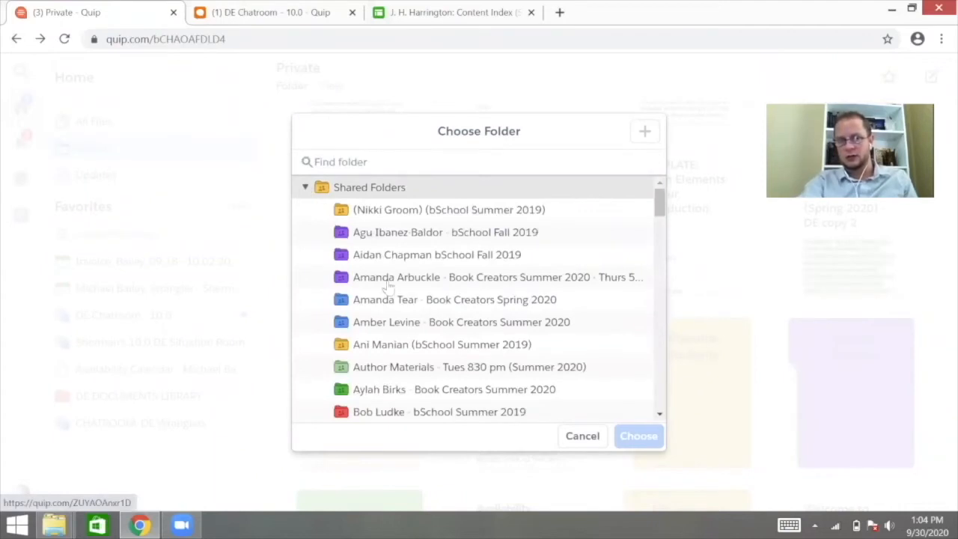
- Select a student's Book Creators Summer 2020 shared folder as the destination, but cancel the choice and the document copy
{"action": "left_click", "coordinate": [322, 325]}
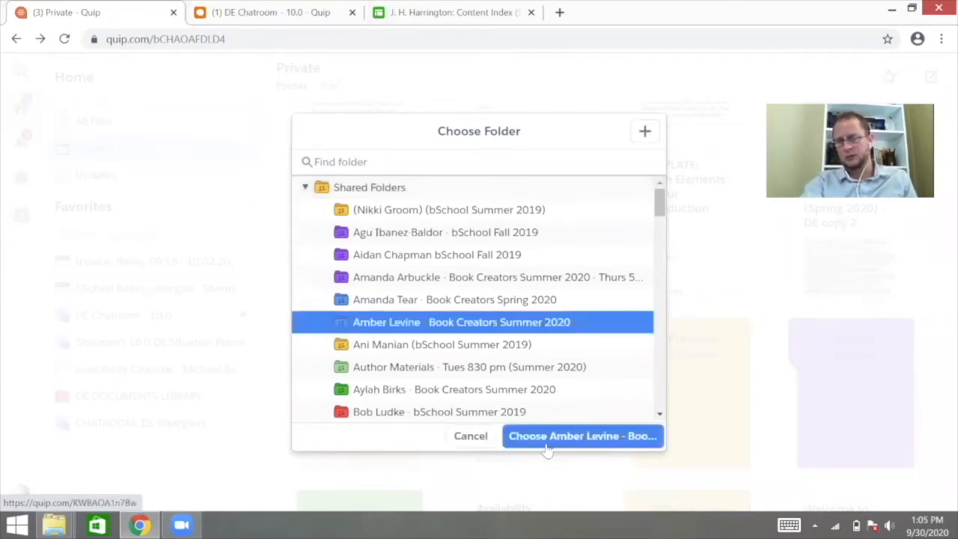
{"action": "left_click", "coordinate": [470, 437]}
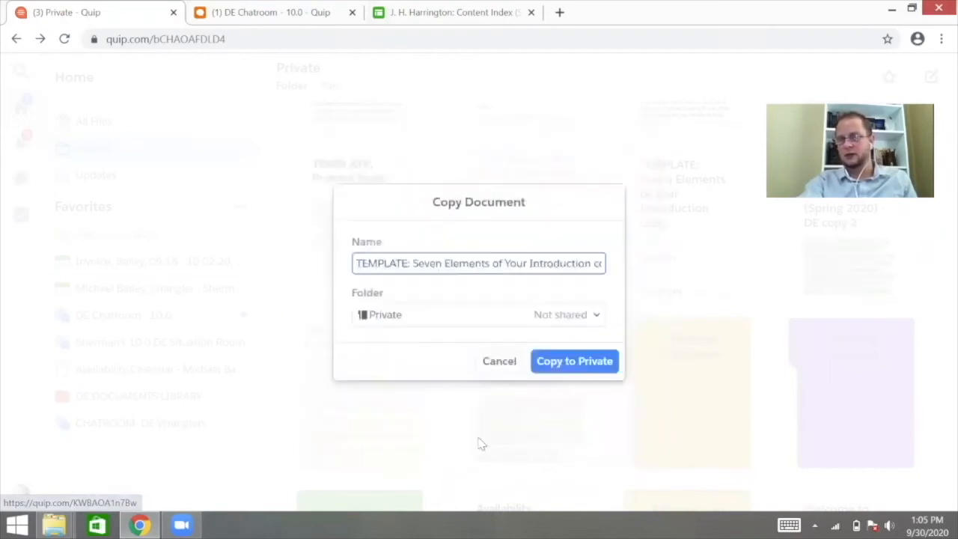
{"action": "left_click", "coordinate": [499, 363]}
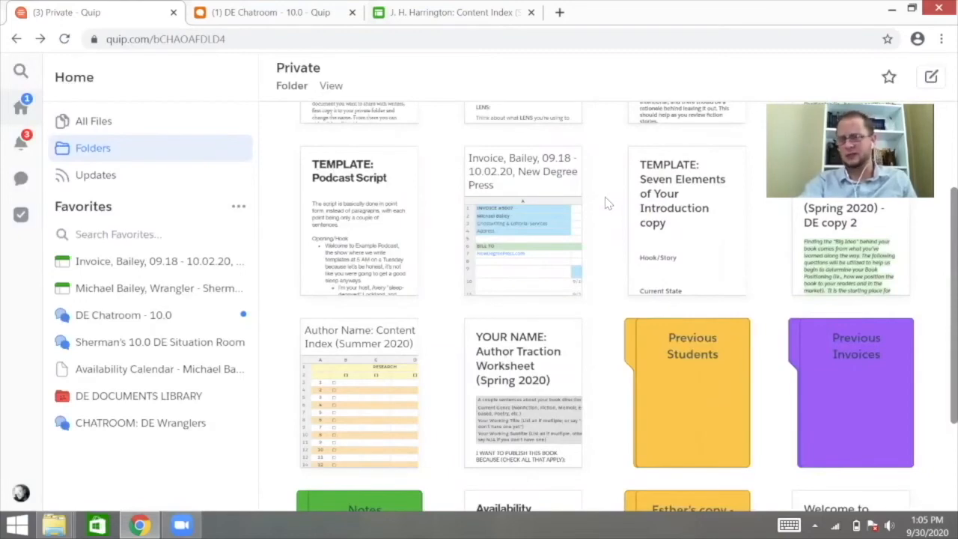
{"action": "scroll", "coordinate": [606, 208], "scroll_direction": "up", "scroll_amount": 2}
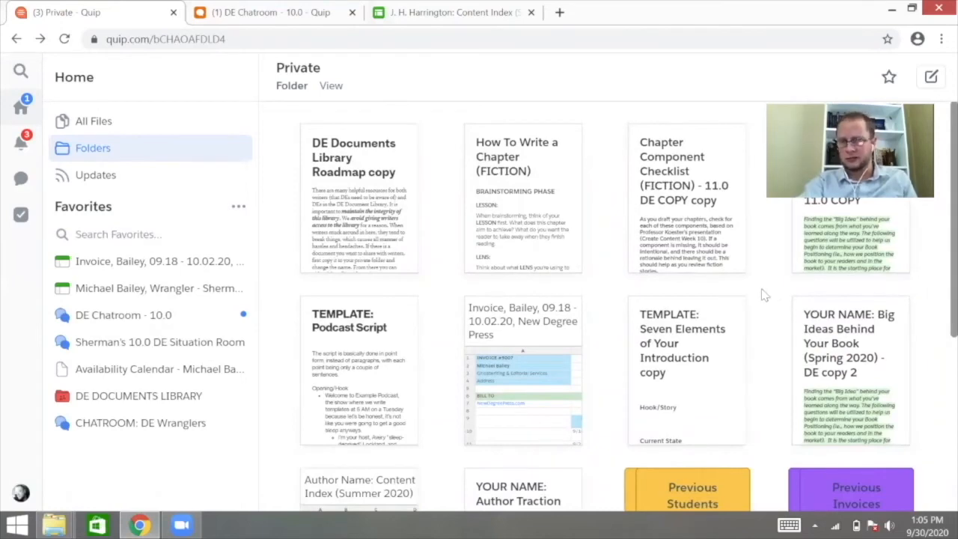
{"action": "scroll", "coordinate": [766, 301], "scroll_direction": "down", "scroll_amount": 1}
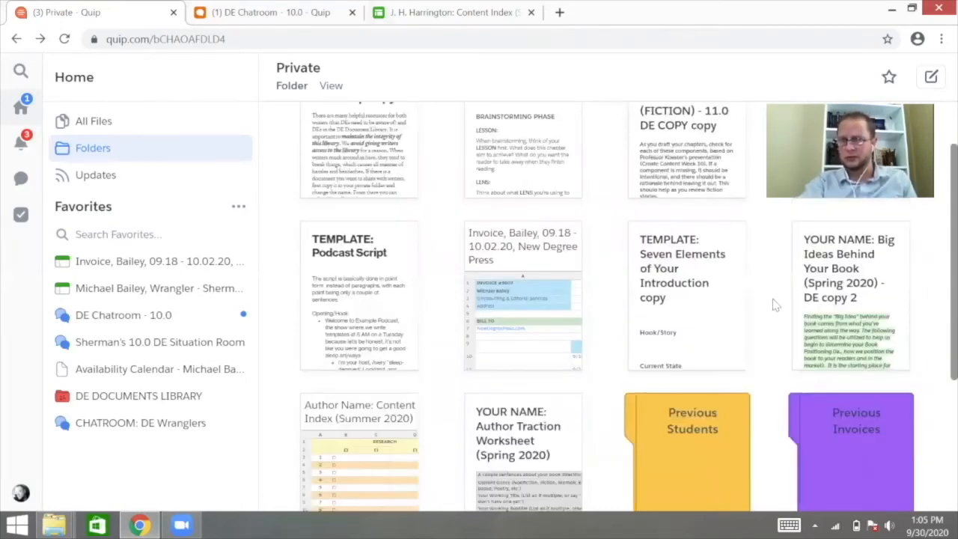
{"action": "scroll", "coordinate": [776, 302], "scroll_direction": "down", "scroll_amount": 2}
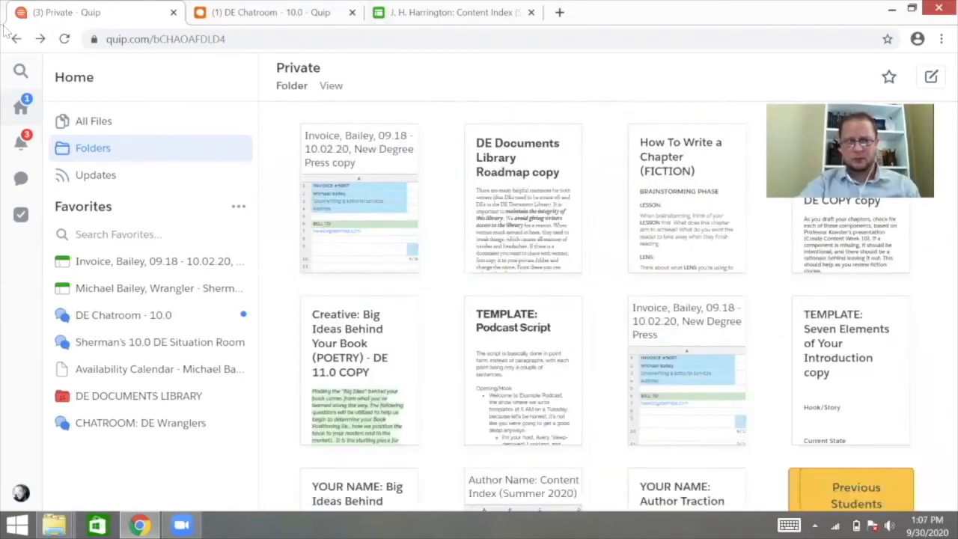
- Open RESOURCES FOR WRITERS (that DEs need) in the DE DOCUMENTS LIBRARY and look through all its folders
{"action": "left_click", "coordinate": [110, 403]}
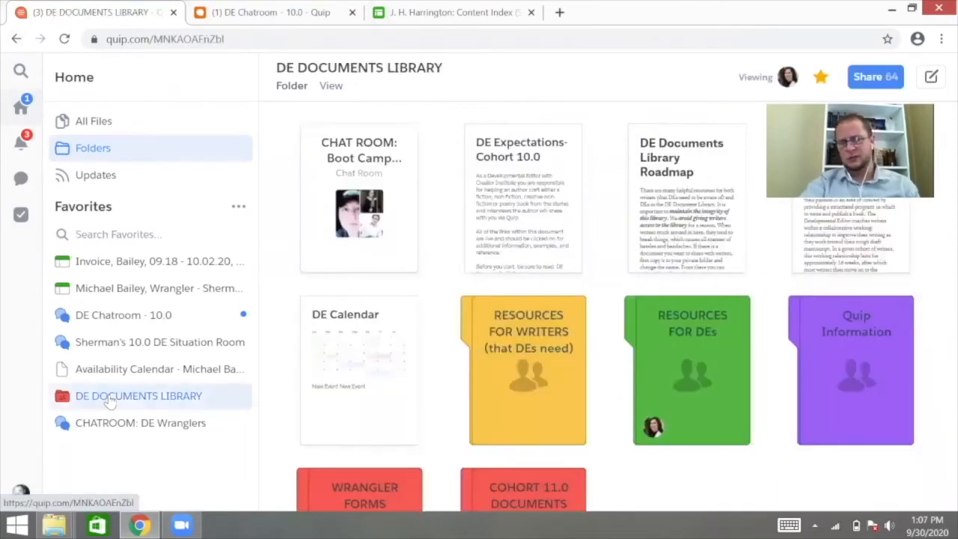
{"action": "scroll", "coordinate": [466, 362], "scroll_direction": "down", "scroll_amount": 1}
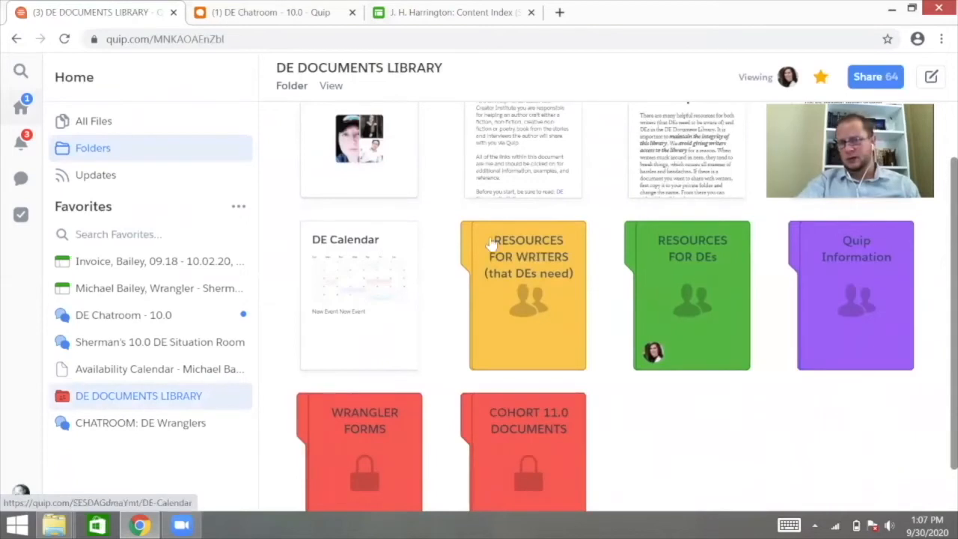
{"action": "left_click", "coordinate": [539, 290]}
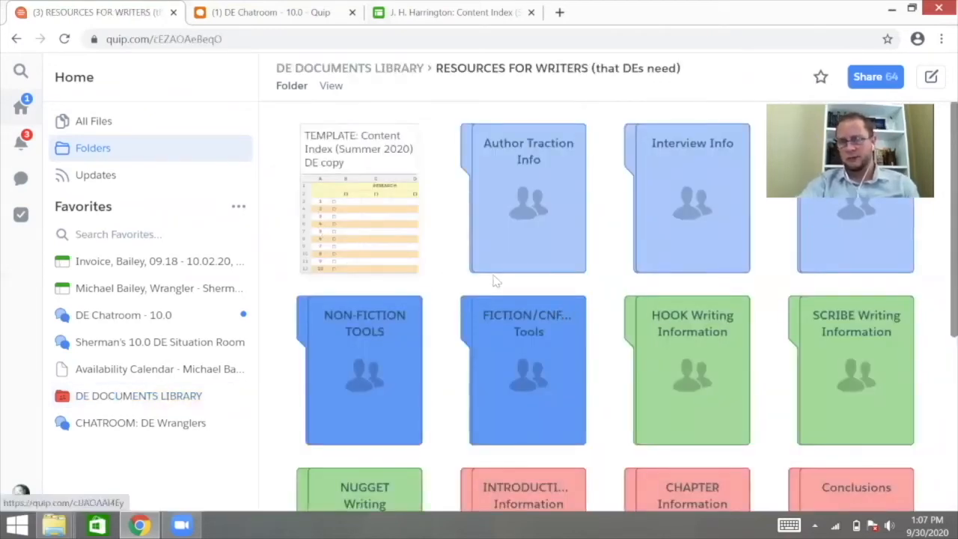
{"action": "scroll", "coordinate": [494, 279], "scroll_direction": "down", "scroll_amount": 3}
{"action": "scroll", "coordinate": [509, 278], "scroll_direction": "up", "scroll_amount": 3}
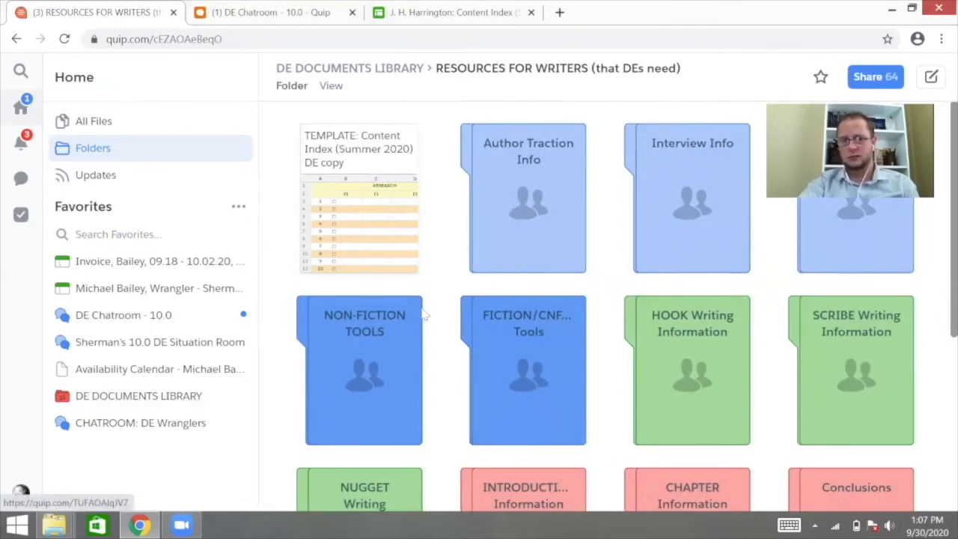
- Open the TEMPLATE: Content Index (Summer 2020) DE copy spreadsheet and look over its Creating Content sheet
{"action": "left_click", "coordinate": [350, 142]}
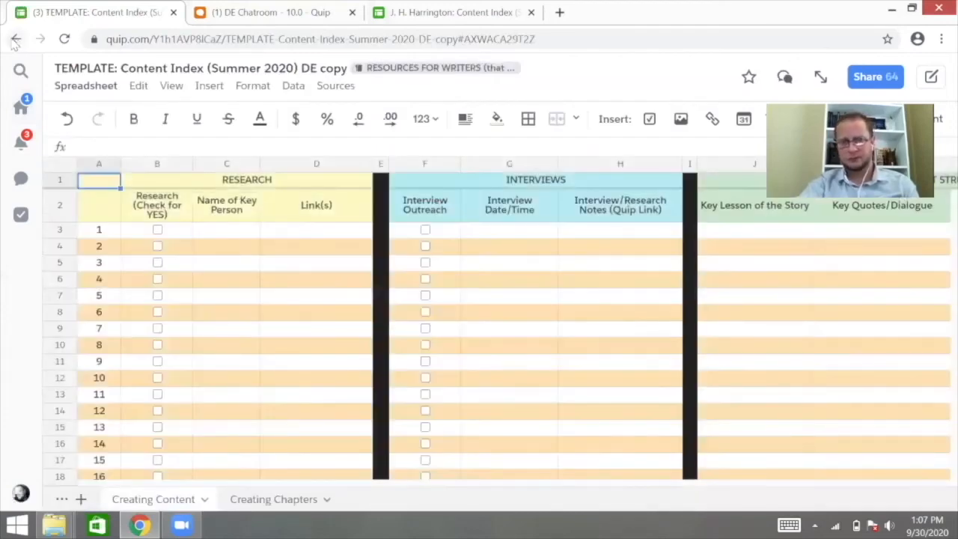
{"action": "scroll", "coordinate": [200, 459], "scroll_direction": "down", "scroll_amount": 4}
{"action": "scroll", "coordinate": [206, 460], "scroll_direction": "up", "scroll_amount": 4}
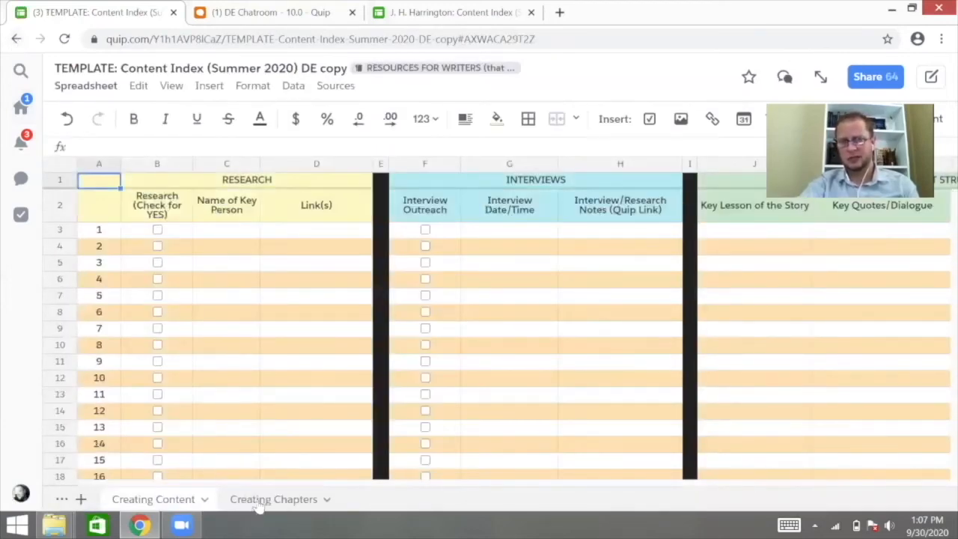
- View the Creating Chapters sheet of the content index template, then return to the RESOURCES FOR WRITERS folder
{"action": "left_click", "coordinate": [238, 503]}
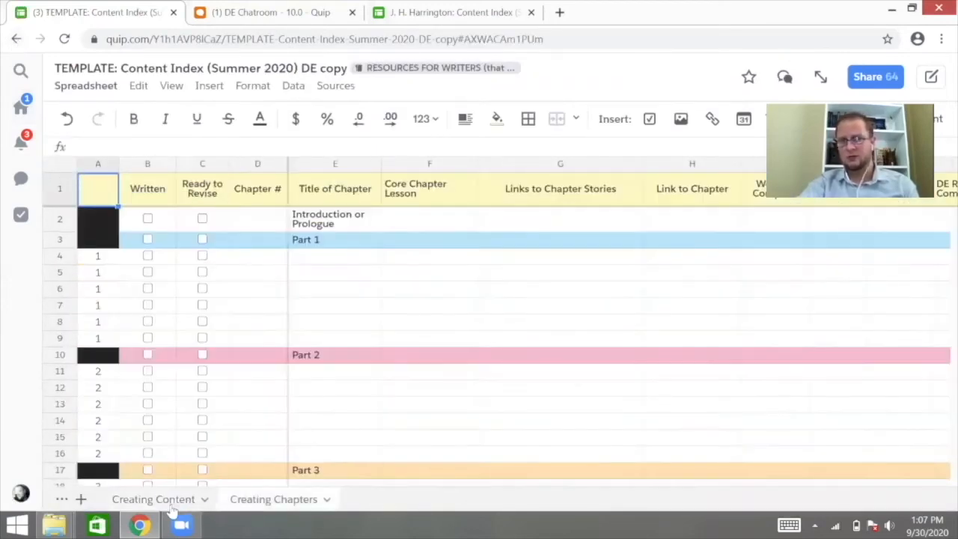
{"action": "left_click", "coordinate": [172, 503]}
{"action": "left_click", "coordinate": [17, 39]}
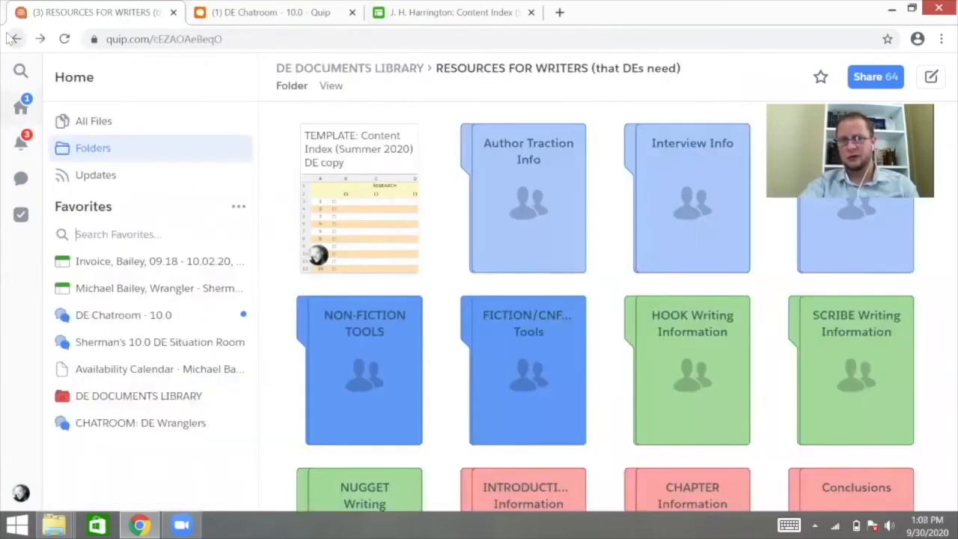
- Look at the worksheets in the Author Traction Info folder and return to RESOURCES FOR WRITERS
{"action": "left_click", "coordinate": [530, 203]}
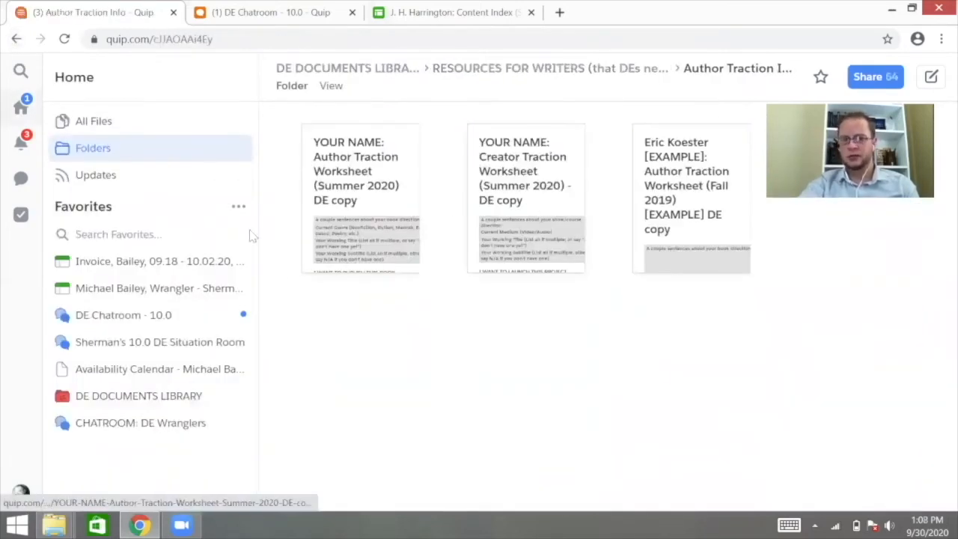
{"action": "right_click", "coordinate": [17, 39]}
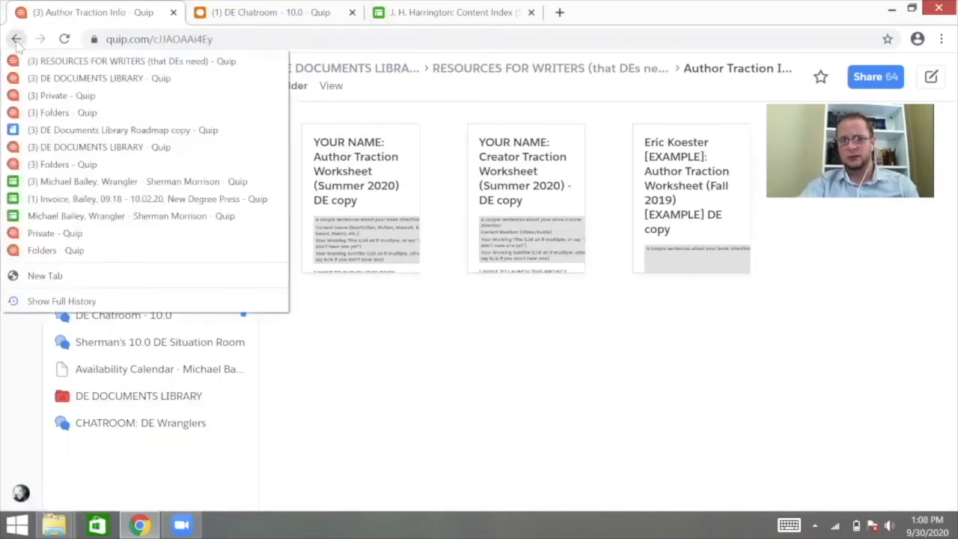
{"action": "left_click", "coordinate": [30, 60]}
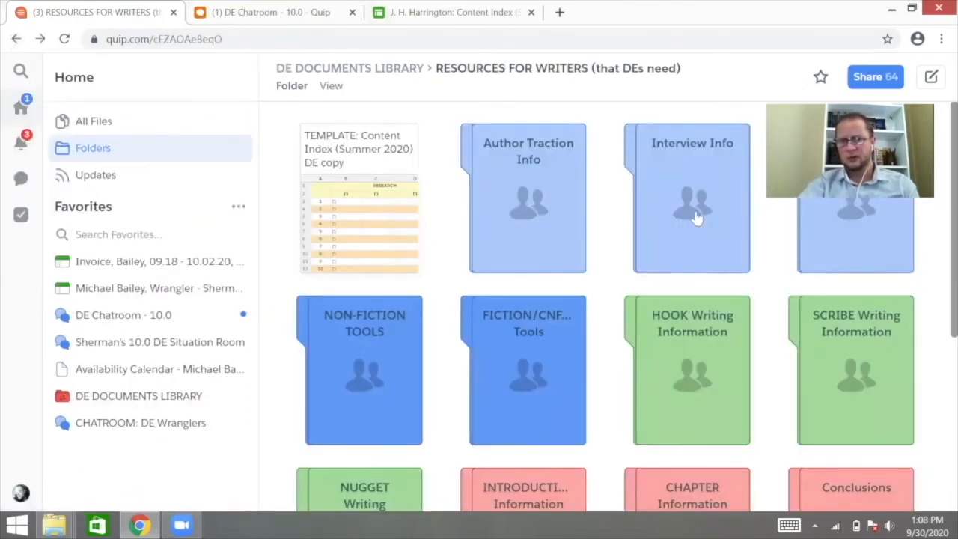
- Look over the Seven Basic Story Plots (Summer 2020) document in NON-FICTION TOOLS and return to RESOURCES FOR WRITERS
{"action": "left_click", "coordinate": [372, 357]}
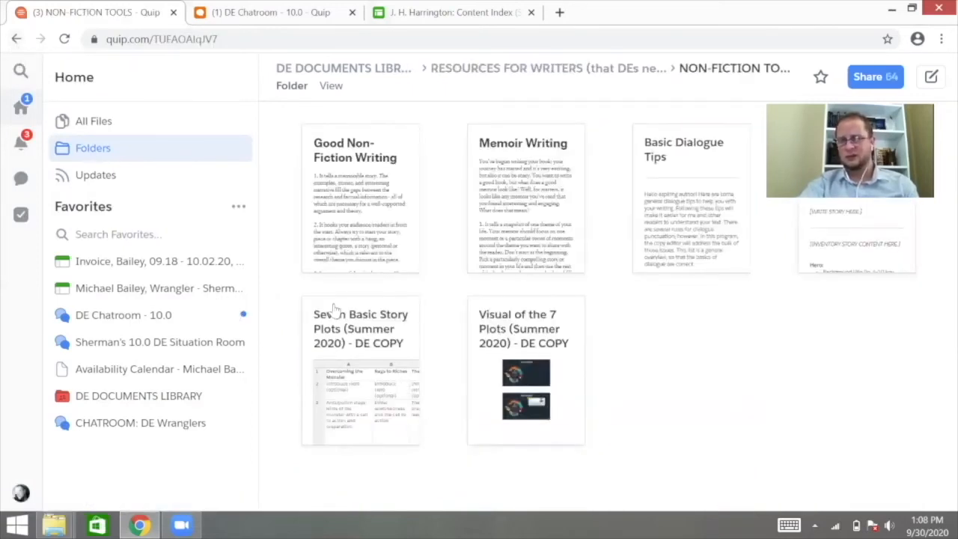
{"action": "left_click", "coordinate": [354, 323]}
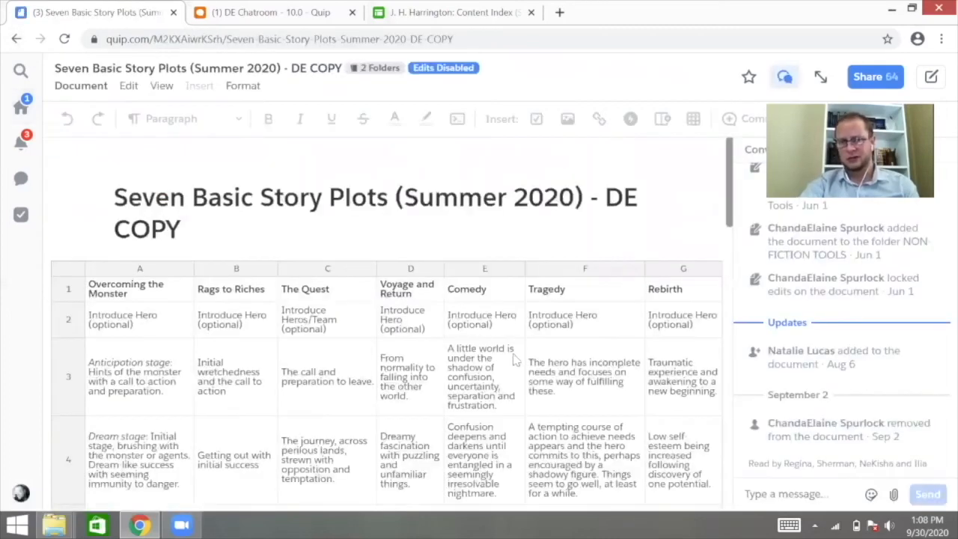
{"action": "scroll", "coordinate": [473, 307], "scroll_direction": "down", "scroll_amount": 3}
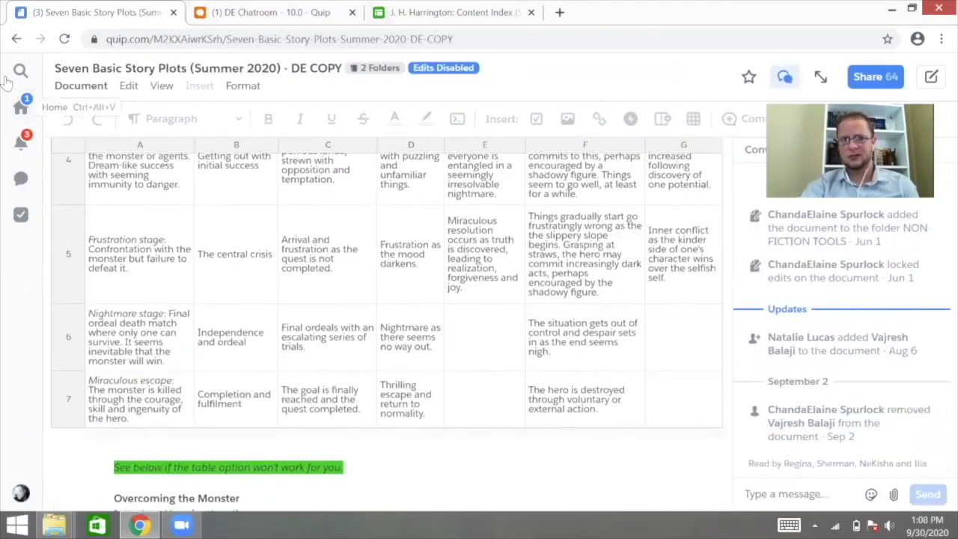
{"action": "left_click", "coordinate": [17, 38]}
{"action": "left_click", "coordinate": [15, 41]}
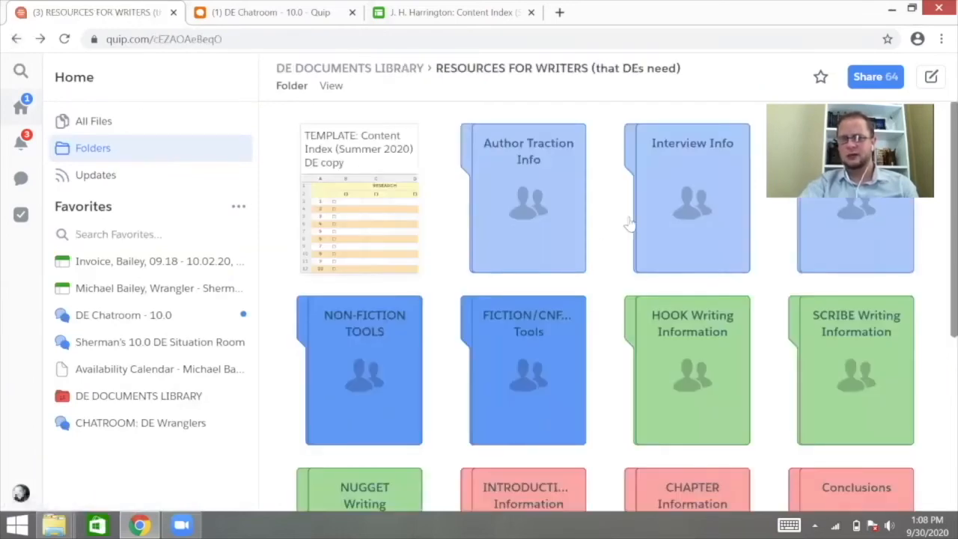
- Look at the documents in the CHAPTER Information folder and return to RESOURCES FOR WRITERS
{"action": "scroll", "coordinate": [787, 379], "scroll_direction": "down", "scroll_amount": 3}
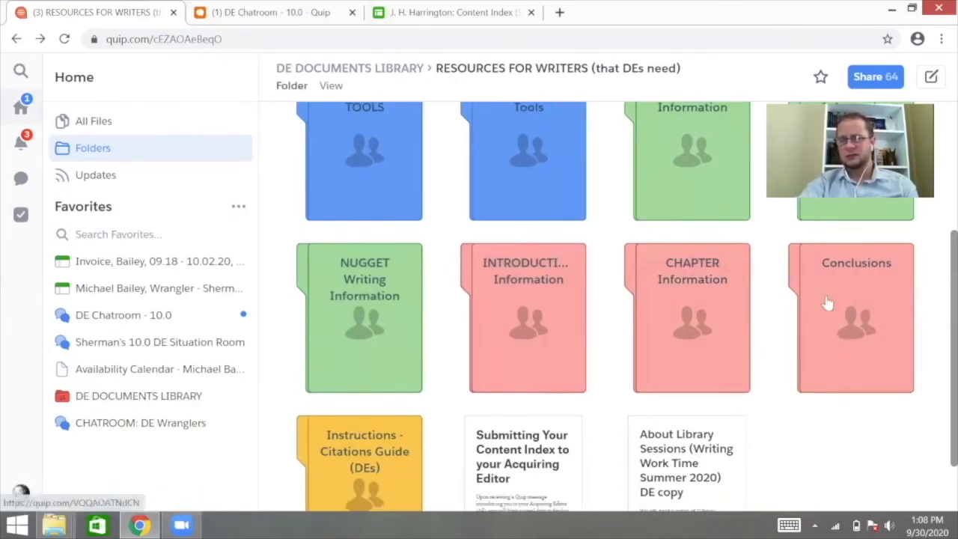
{"action": "left_click", "coordinate": [705, 309]}
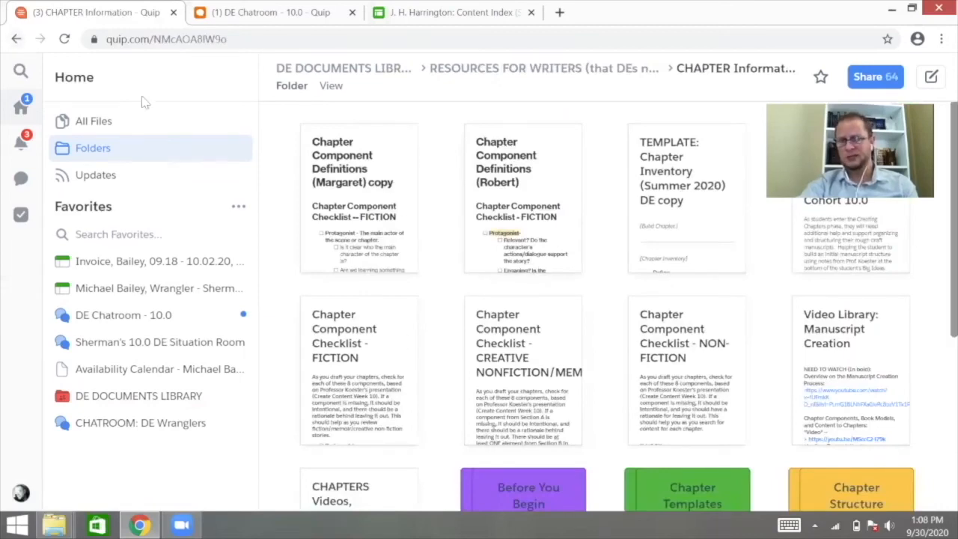
{"action": "left_click", "coordinate": [16, 40]}
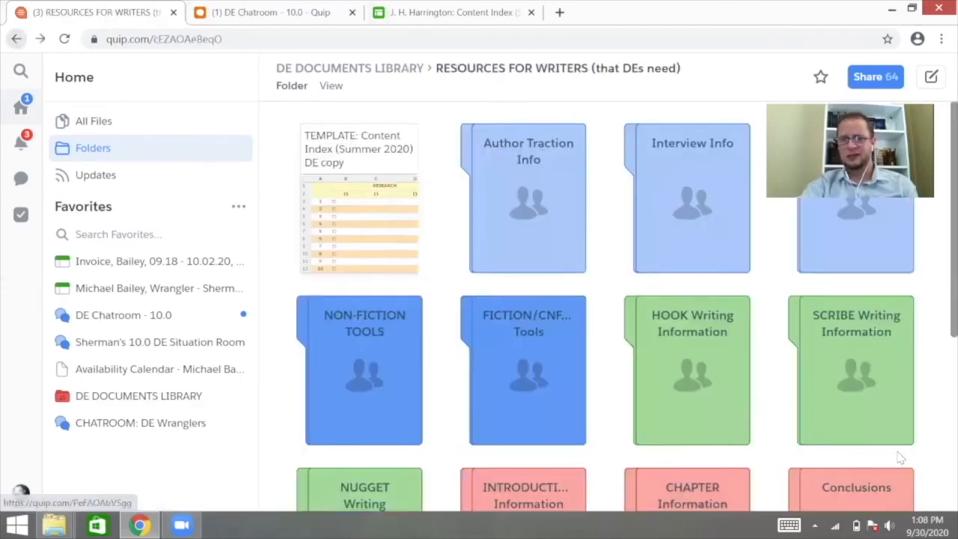
- Look at the documents in the NUGGET Writing Information folder and return to the RESOURCES FOR WRITERS folder overview
{"action": "scroll", "coordinate": [820, 367], "scroll_direction": "down", "scroll_amount": 2}
{"action": "scroll", "coordinate": [819, 366], "scroll_direction": "up", "scroll_amount": 2}
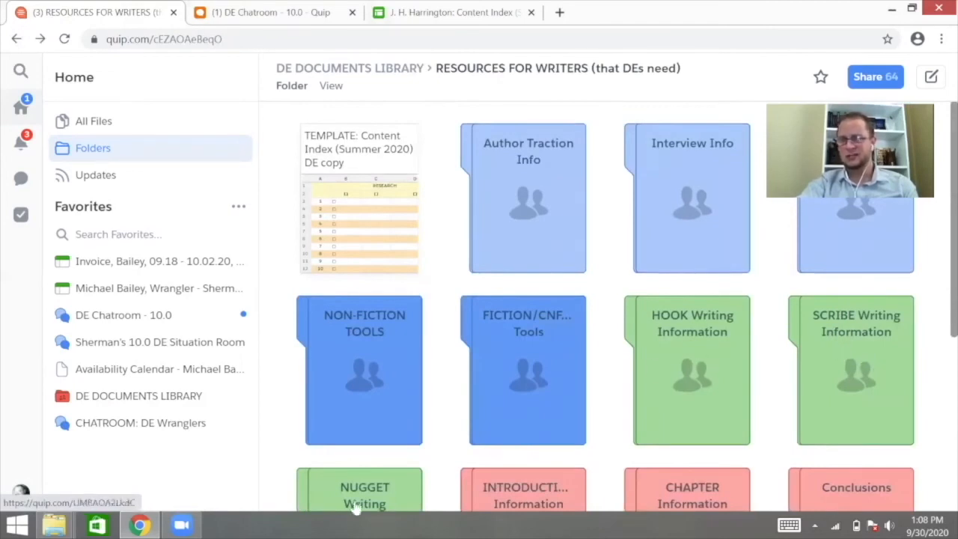
{"action": "scroll", "coordinate": [494, 426], "scroll_direction": "down", "scroll_amount": 1}
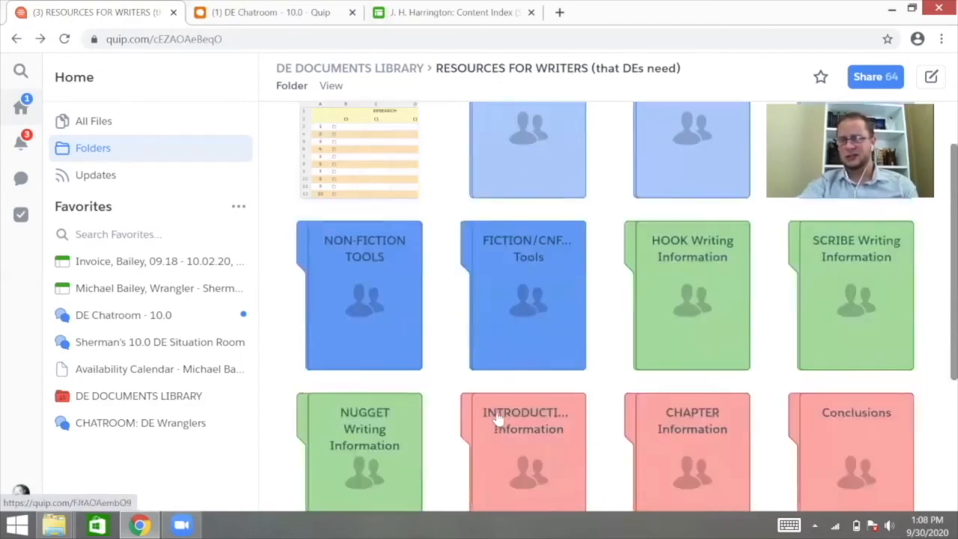
{"action": "left_click", "coordinate": [378, 437]}
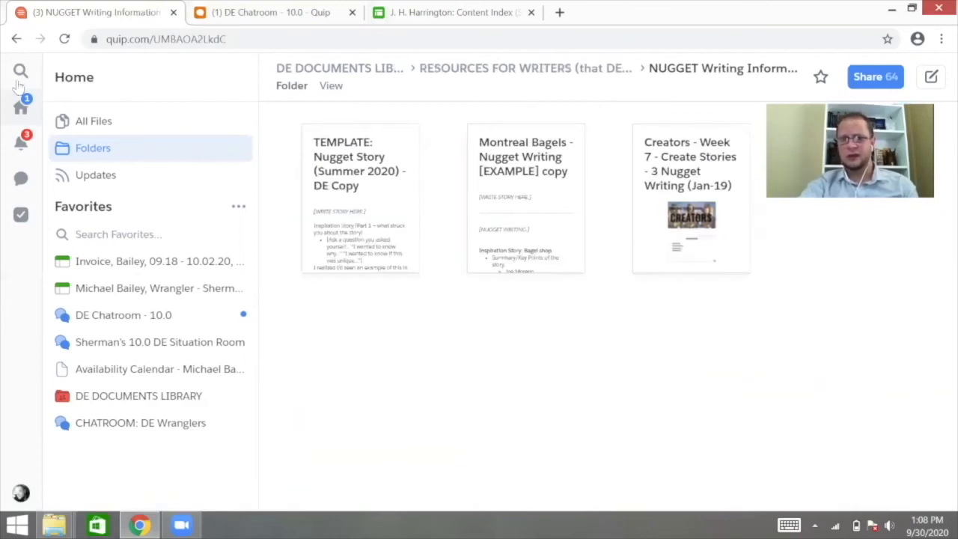
{"action": "left_click", "coordinate": [16, 39]}
{"action": "scroll", "coordinate": [434, 266], "scroll_direction": "down", "scroll_amount": 3}
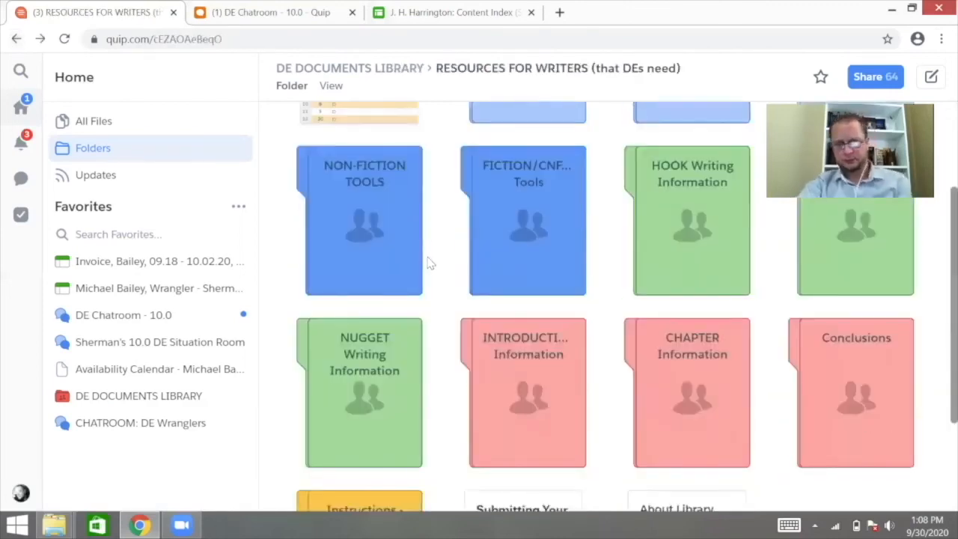